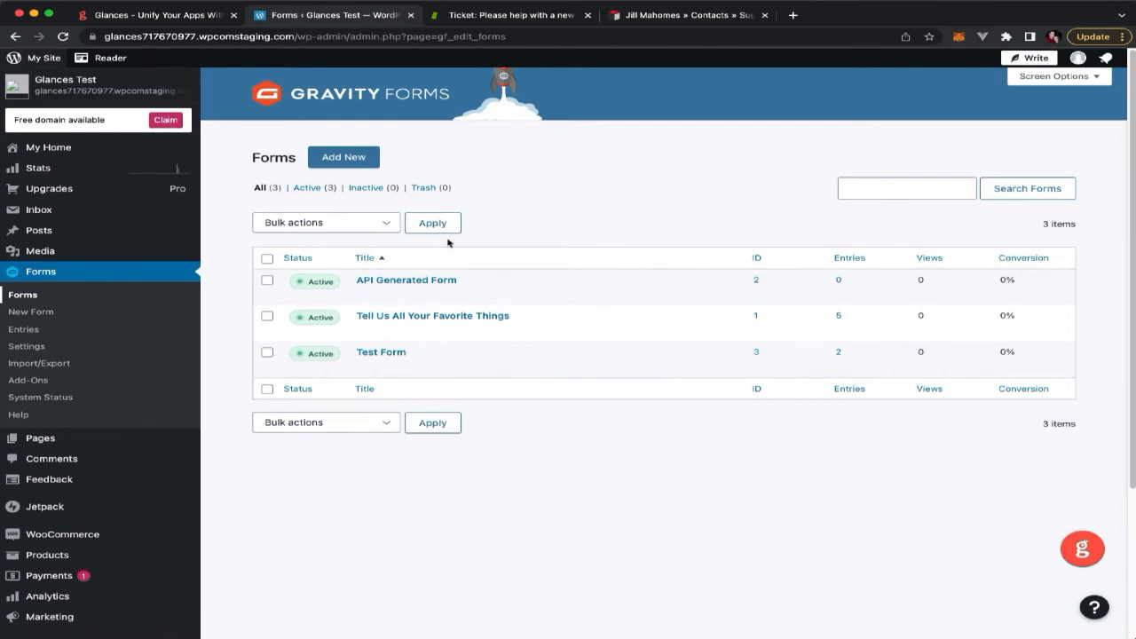
Switch from the WordPress Gravity Forms list to the Glances homepage tab
click(152, 18)
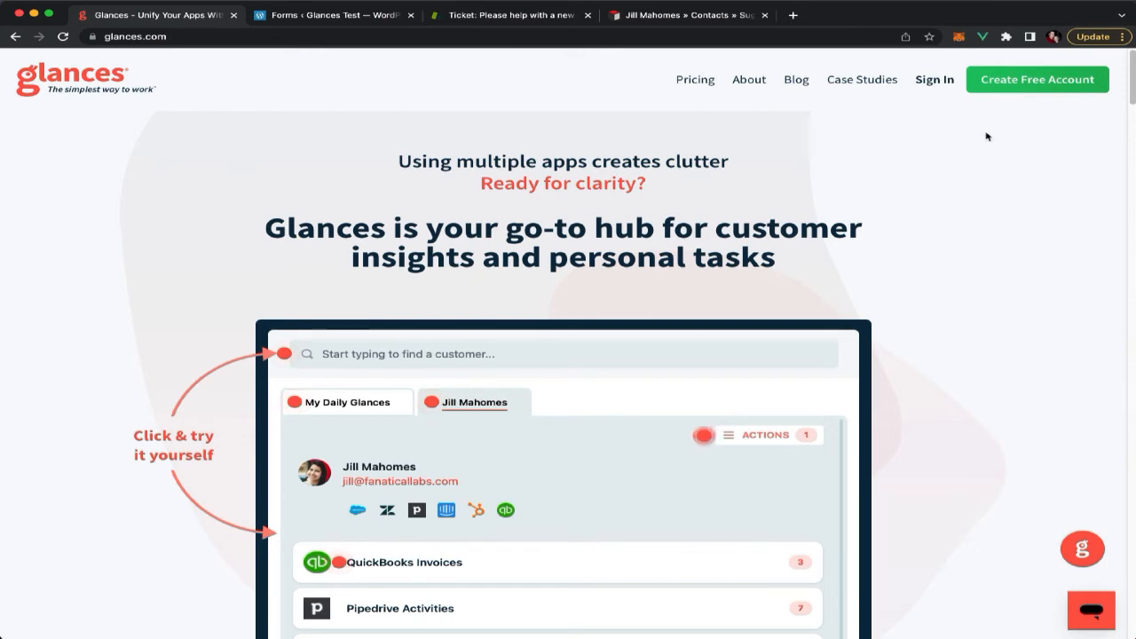
Sign in and add the Gravity Forms app, found by searching 'gravity', to My Apps
click(934, 85)
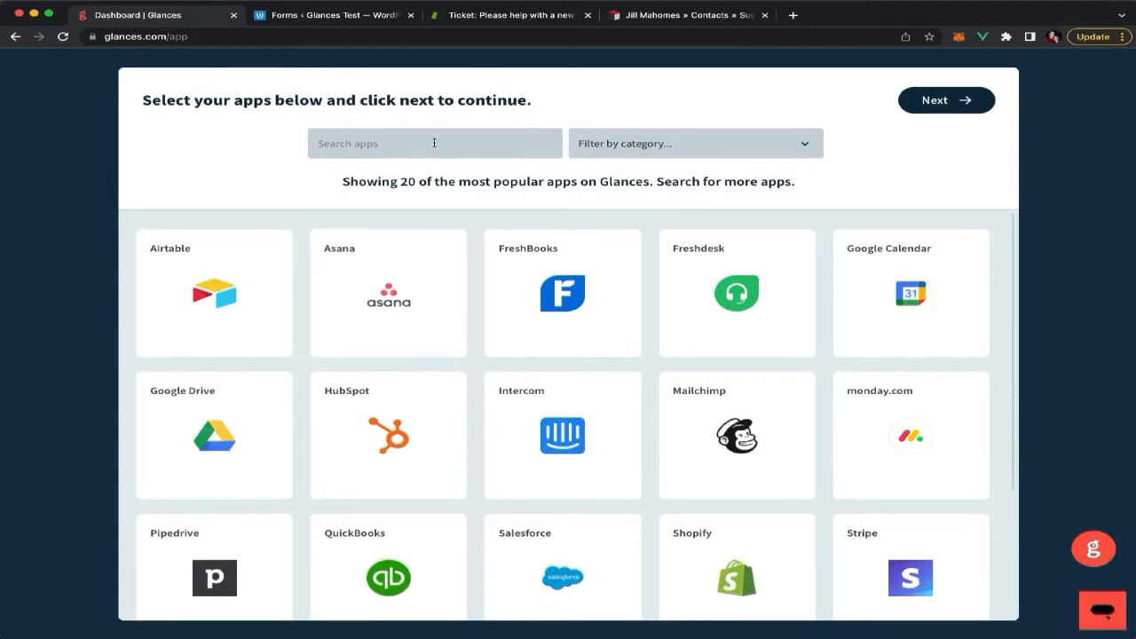
click(432, 143)
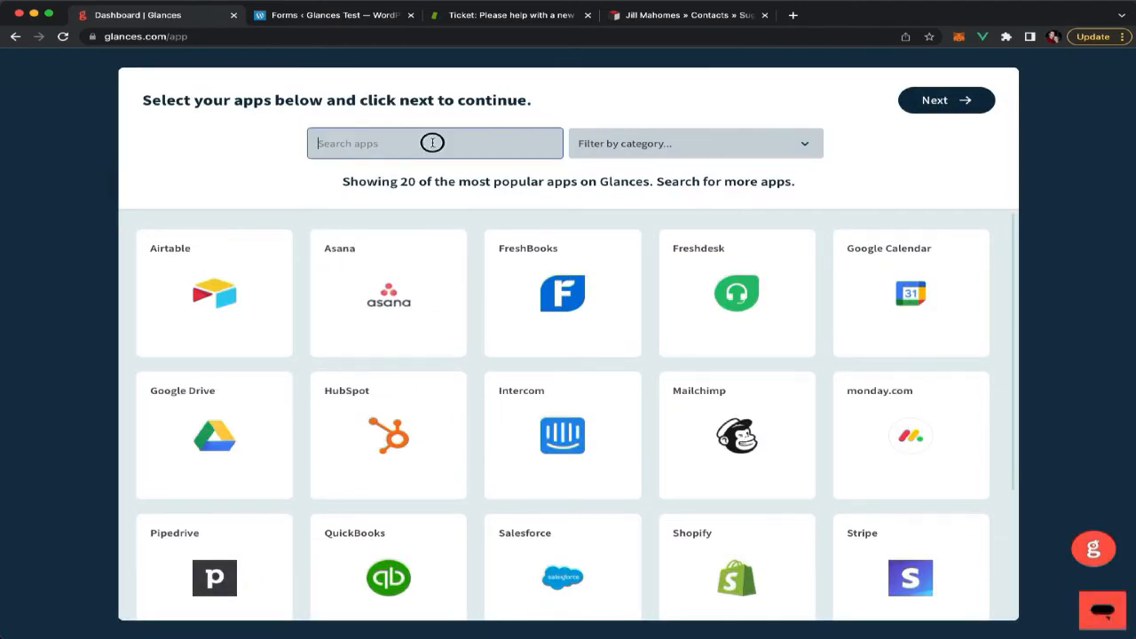
text(gravity)
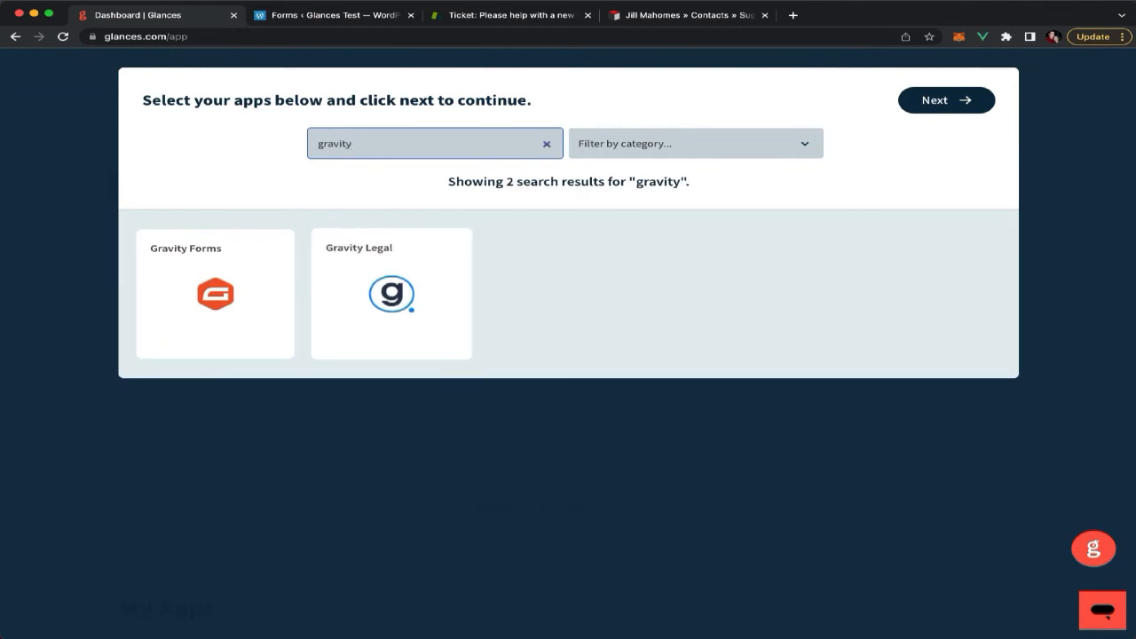
click(215, 294)
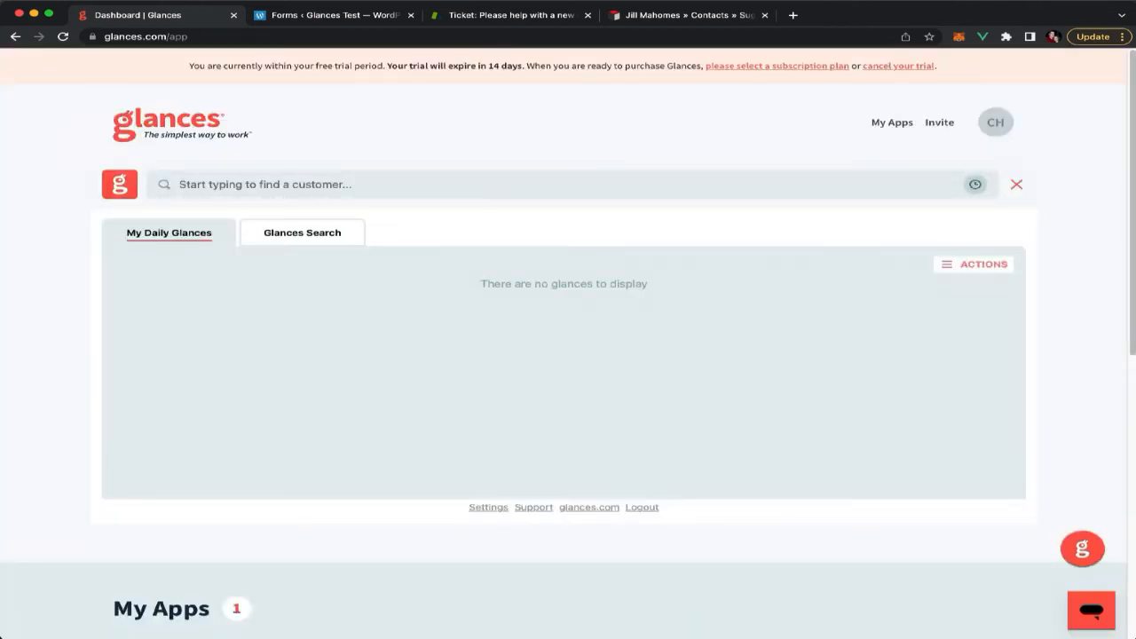
scroll(217, 372, down, 5)
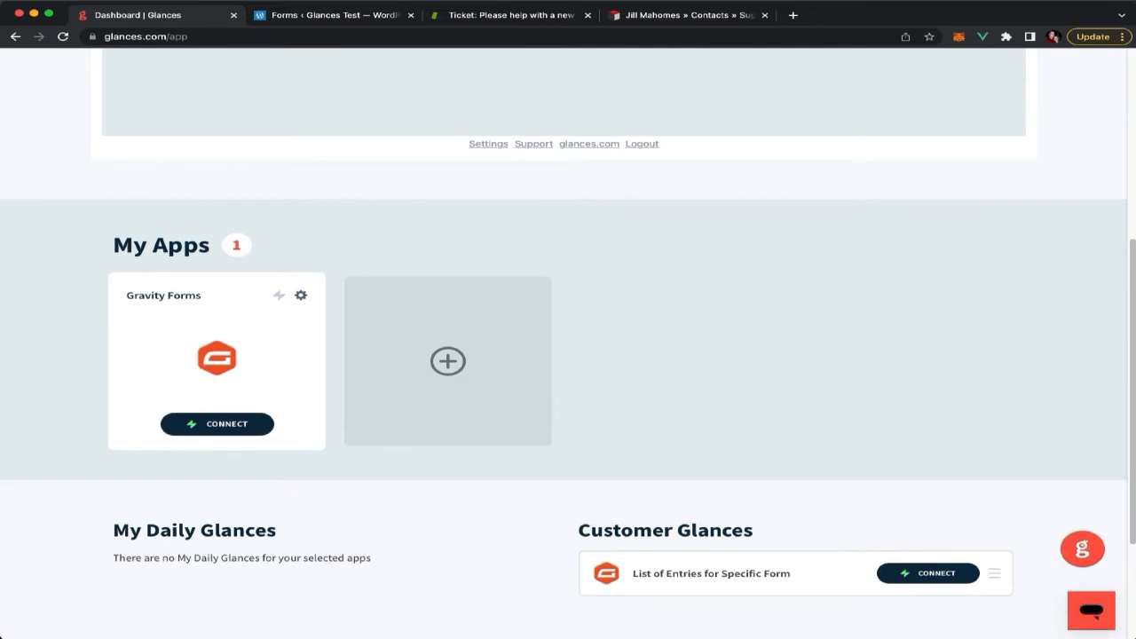
Open the Connect Gravity Forms page and check its Consumer Key, Secret and URL fields, then go to WordPress
click(217, 424)
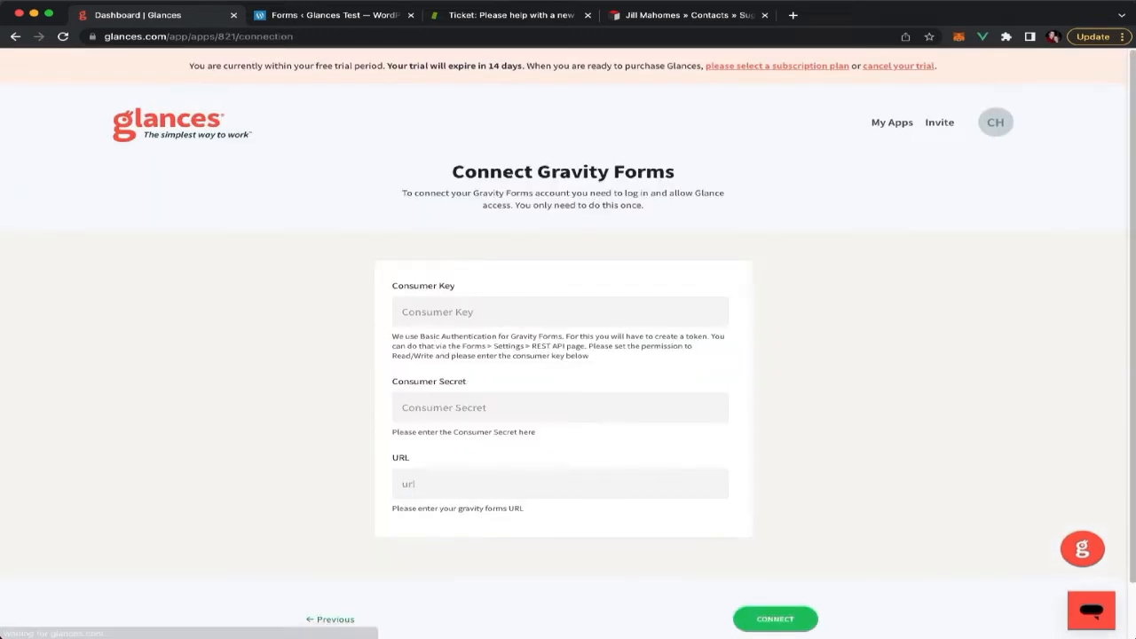
click(560, 311)
click(560, 407)
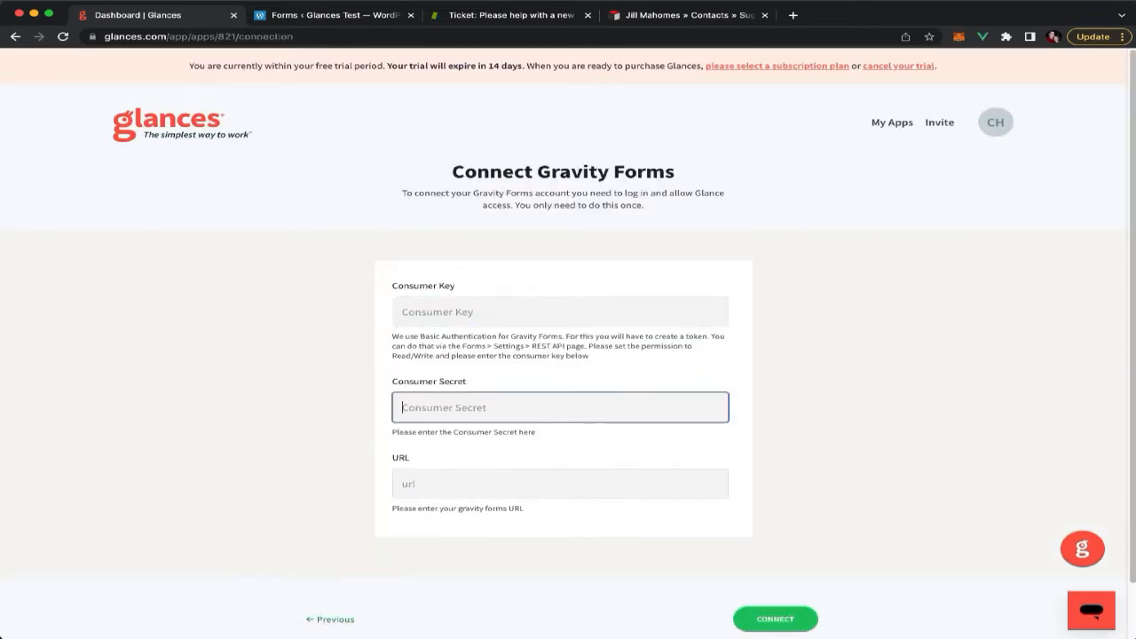
click(560, 484)
click(560, 311)
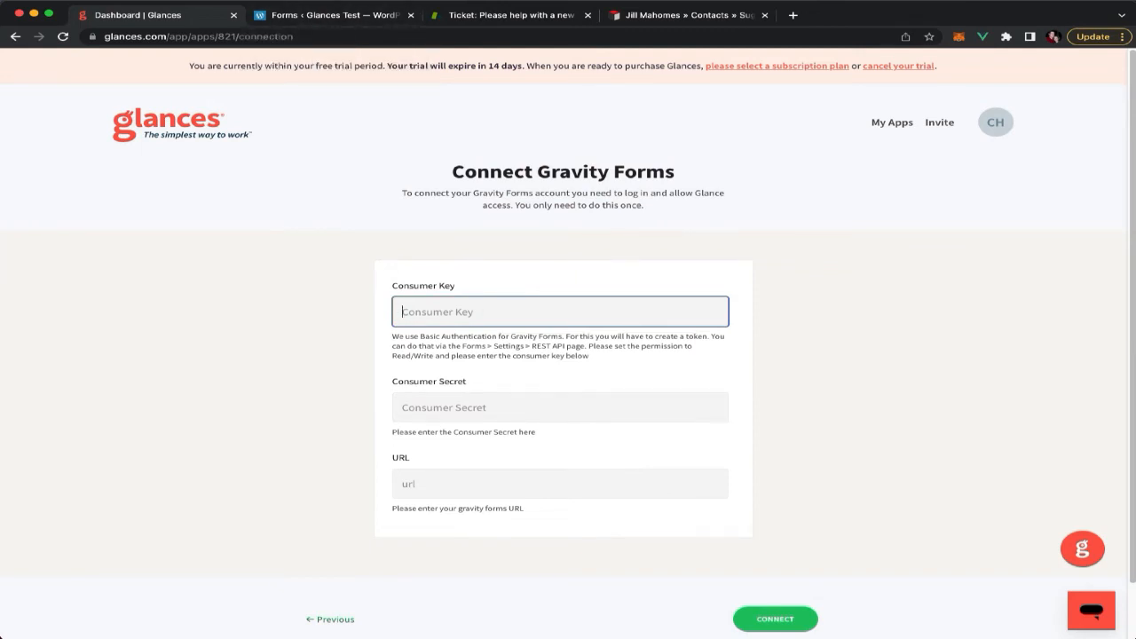
click(333, 15)
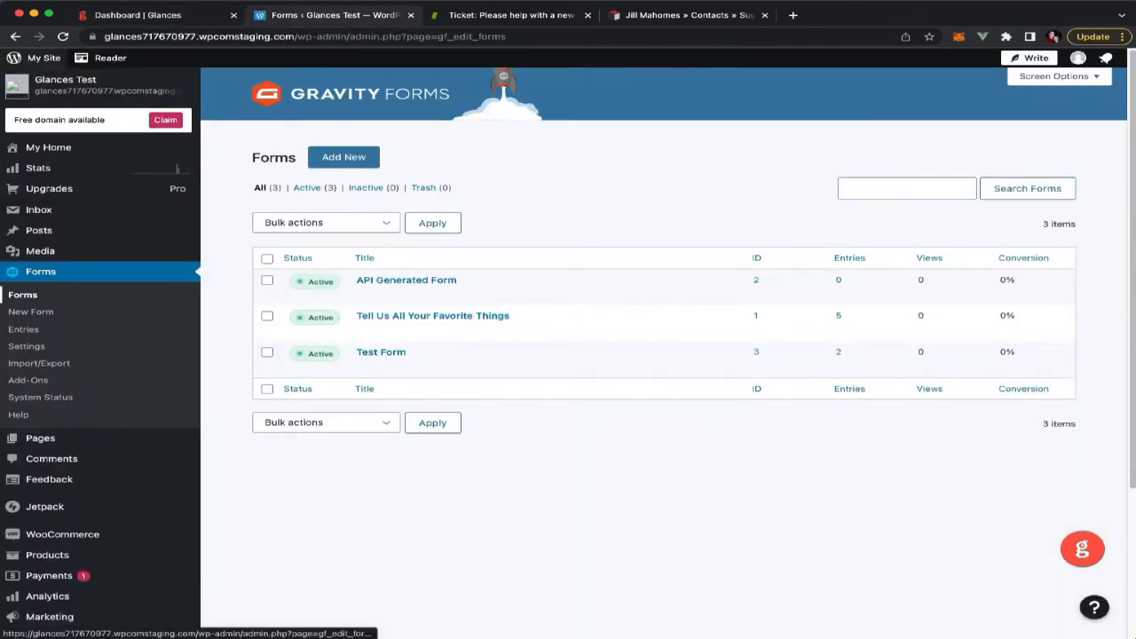
Open the Gravity Forms REST API settings and highlight the API version 2 authentication section
click(26, 346)
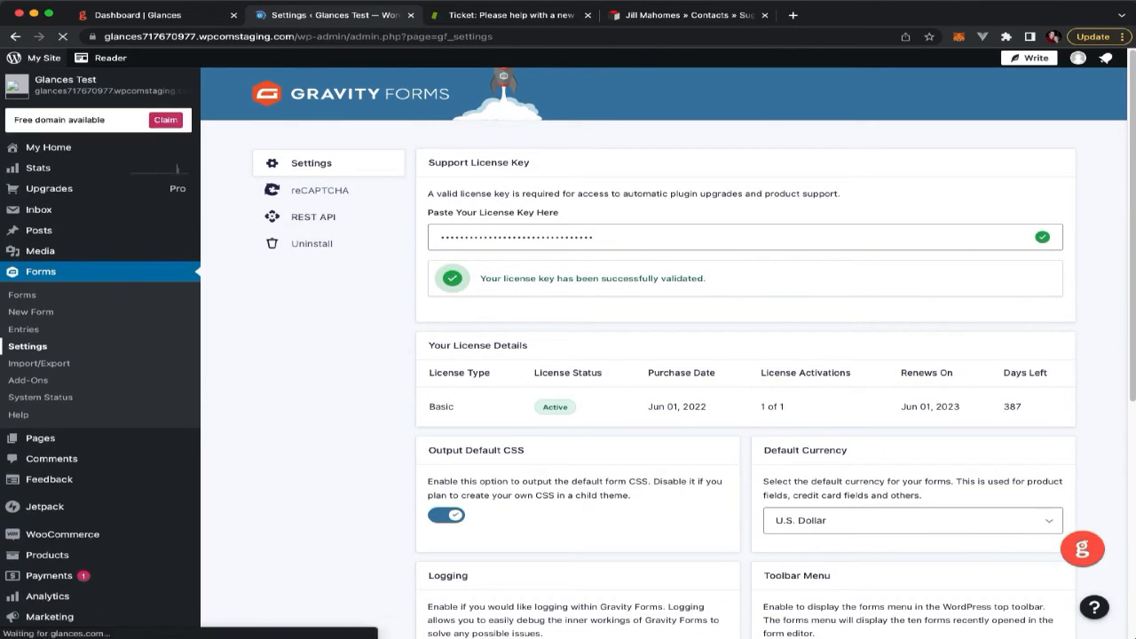
click(314, 216)
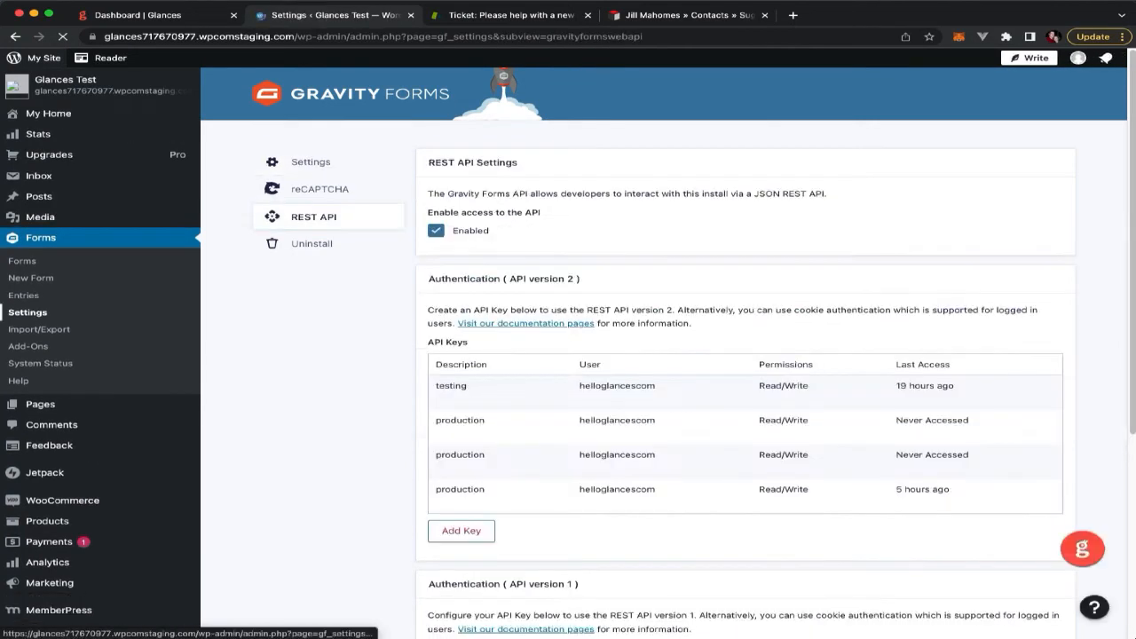
drag(581, 279, 427, 278)
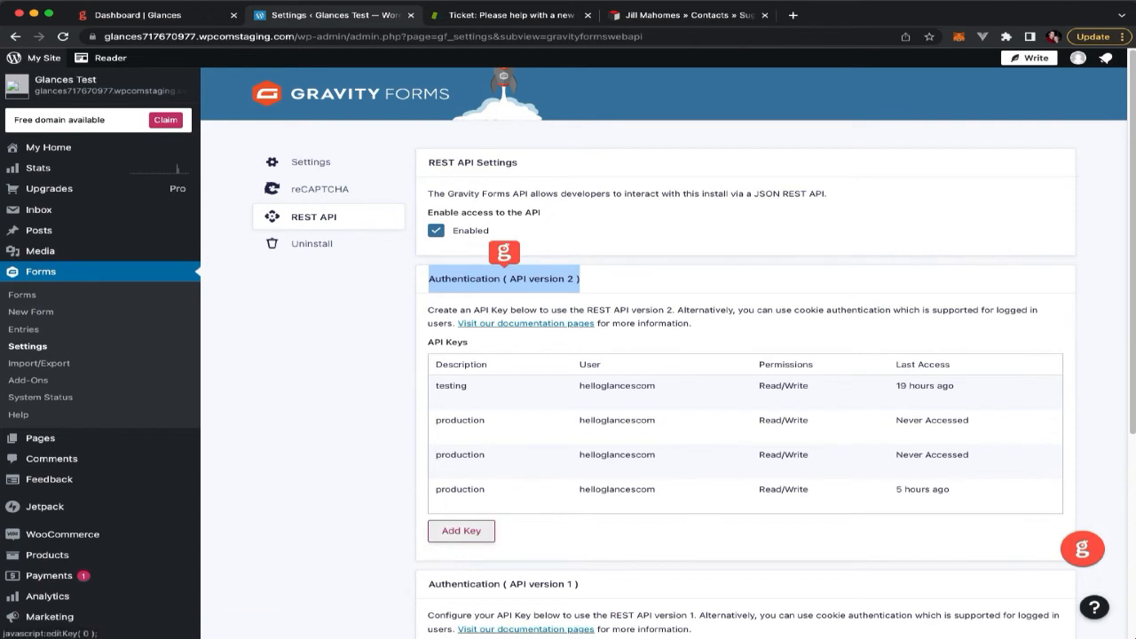
Check the Add Key permission levels without adding a key, then bring up the Glances popup
click(461, 529)
scroll(609, 394, down, 1)
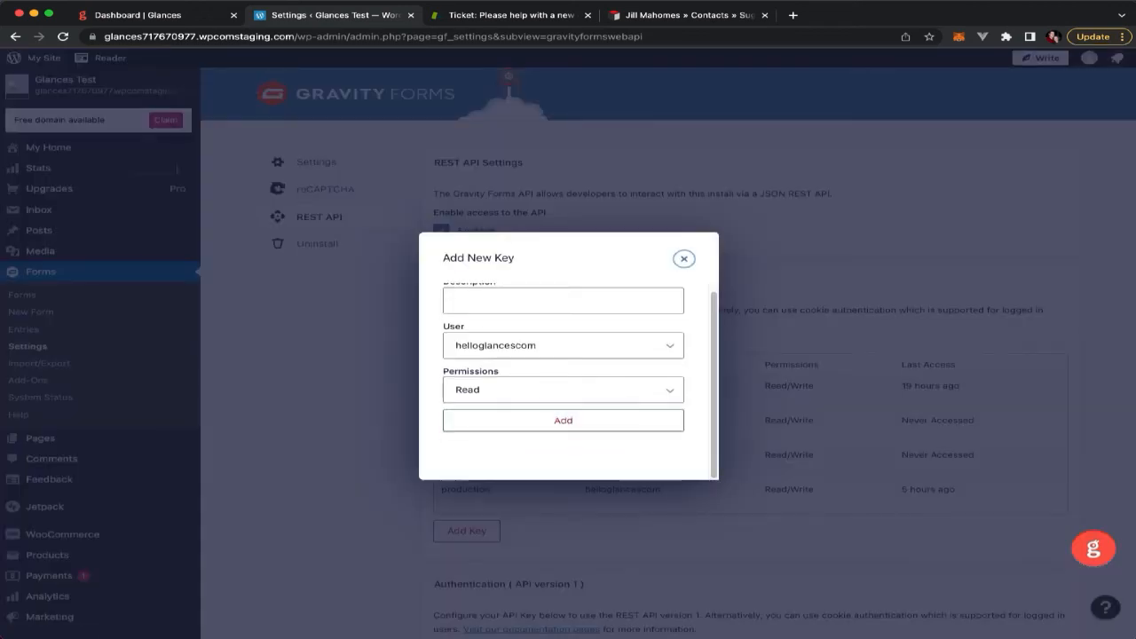
click(609, 394)
click(338, 360)
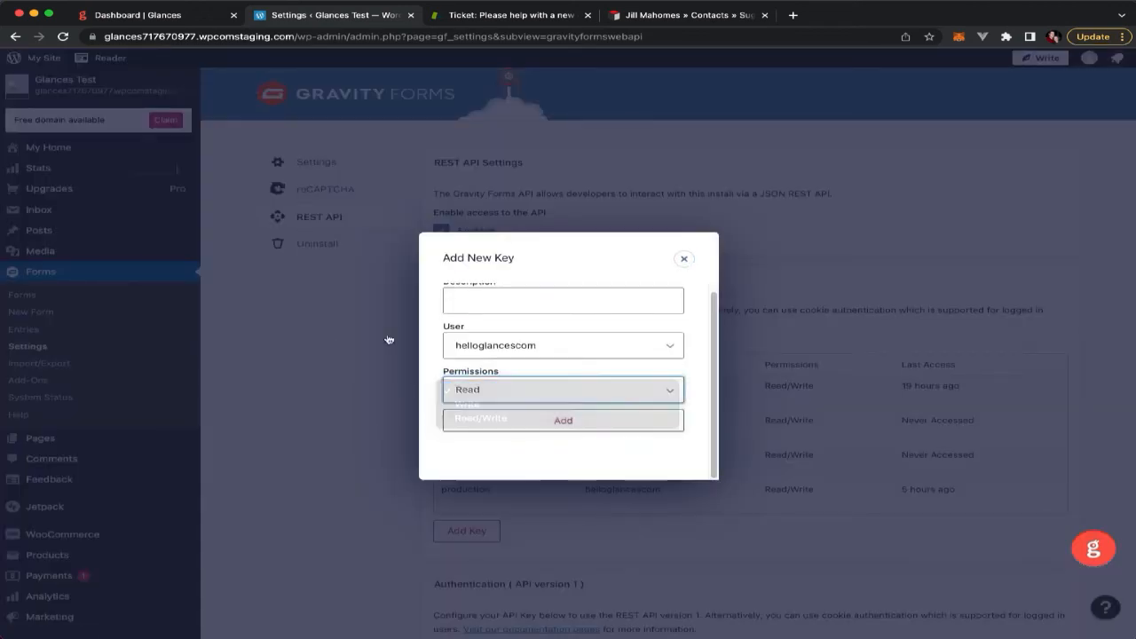
click(684, 261)
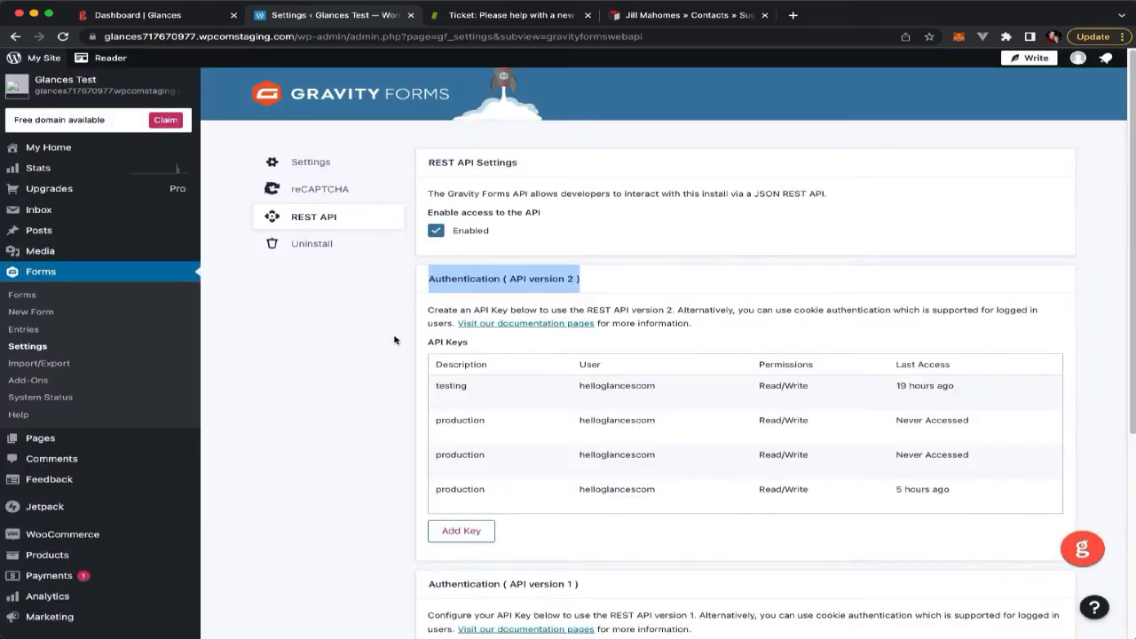
key(super+grave)
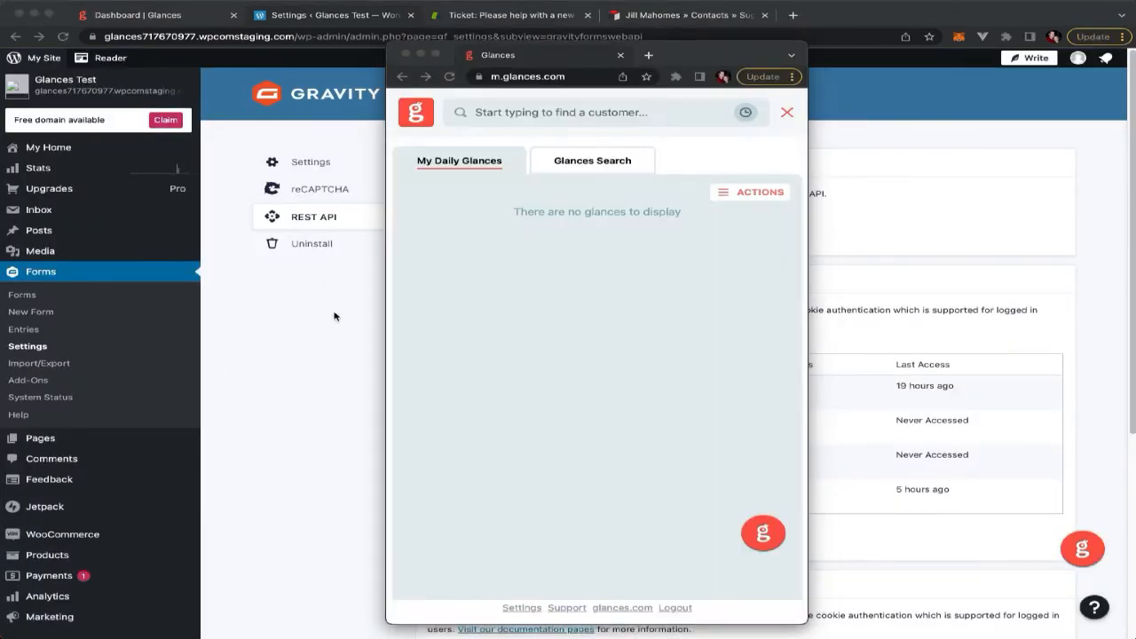
Paste the consumer key and consumer secret into the Glances Gravity Forms connection fields
click(228, 15)
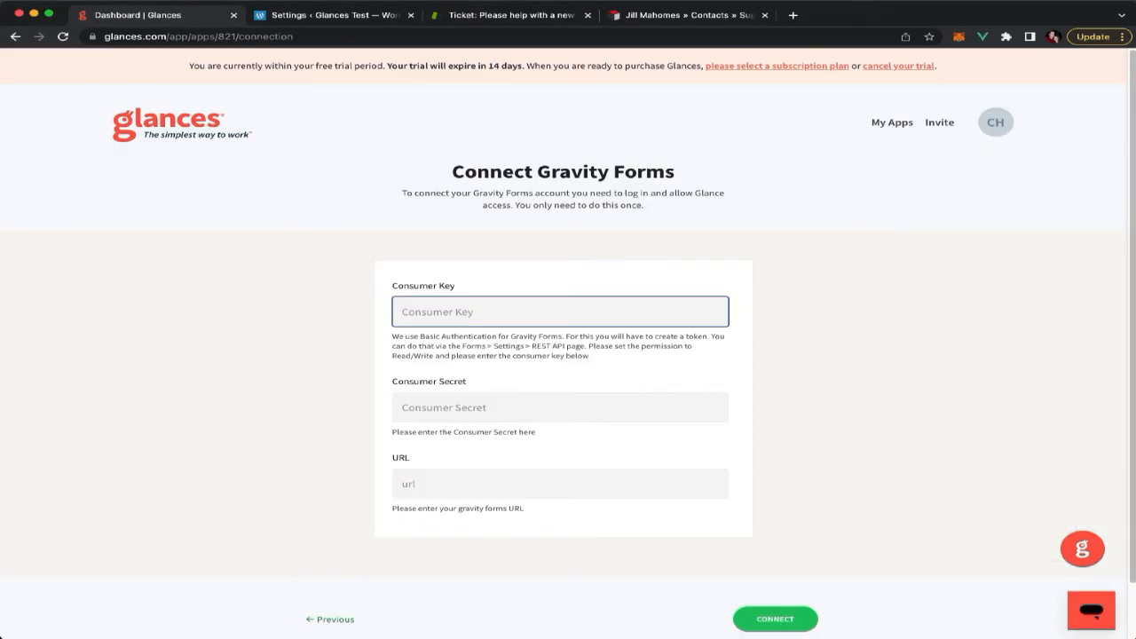
key(super+grave)
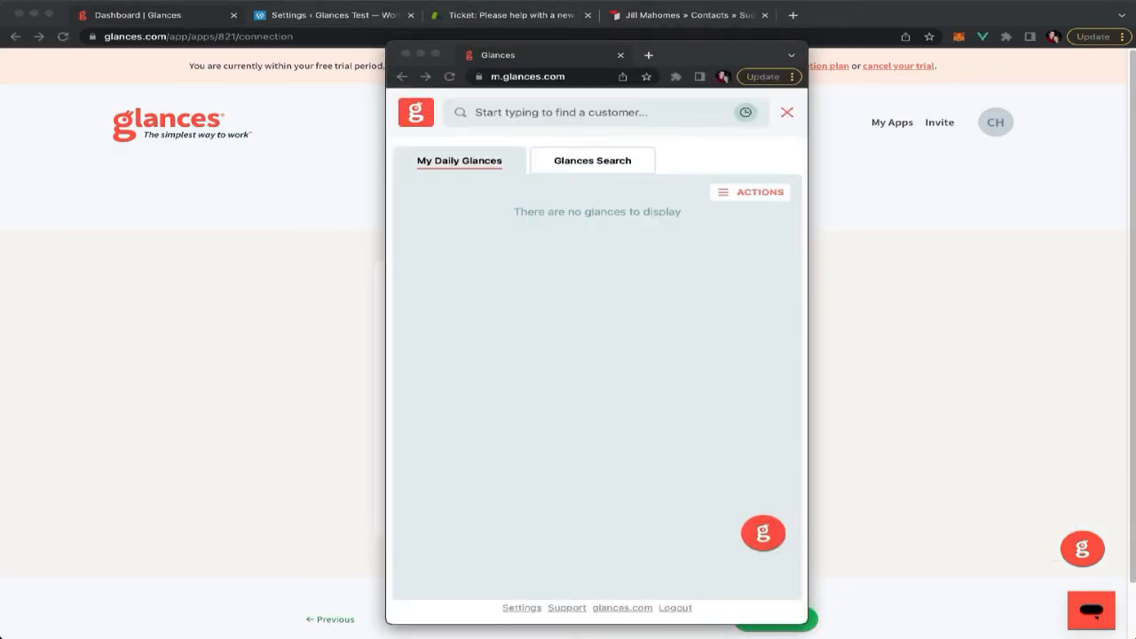
key(super+grave)
click(532, 312)
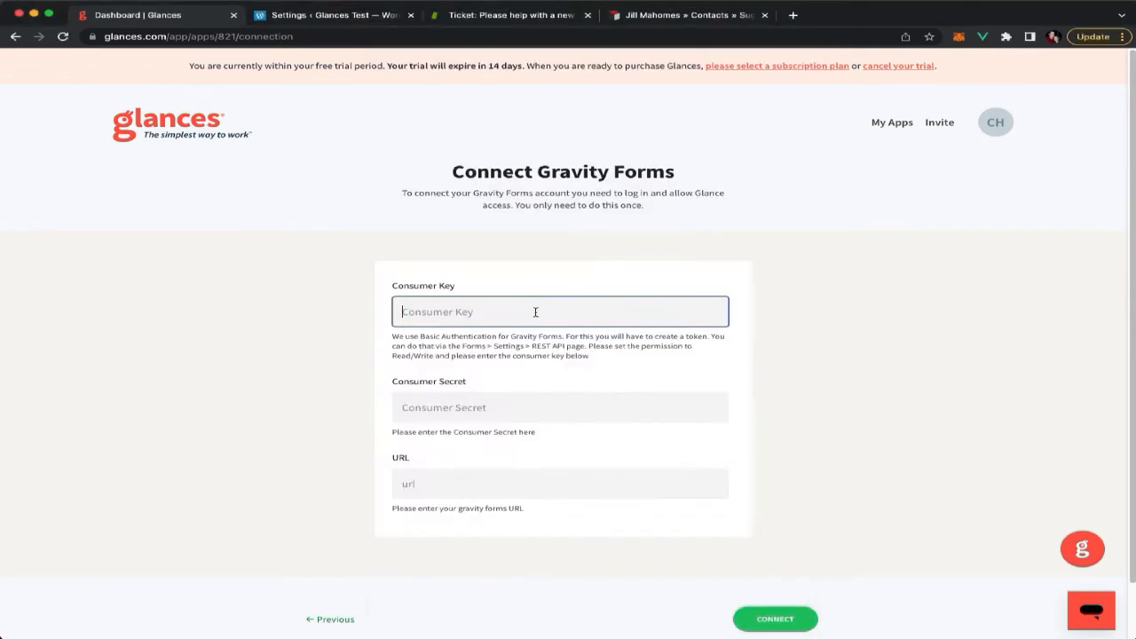
key(super+grave)
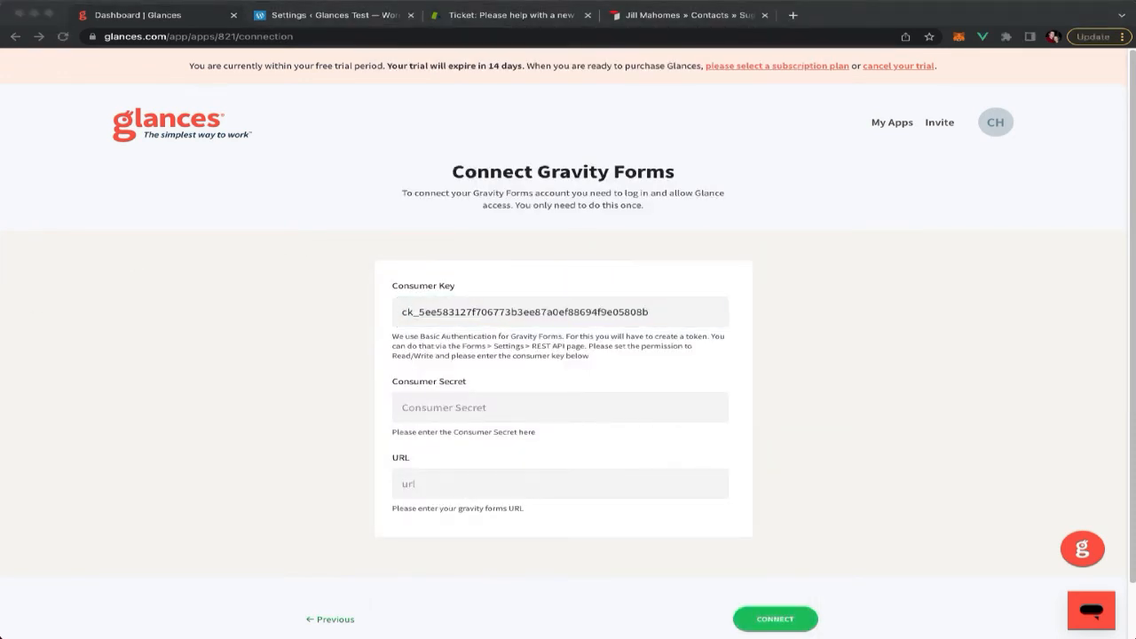
key(super+grave)
click(476, 409)
key(super+v)
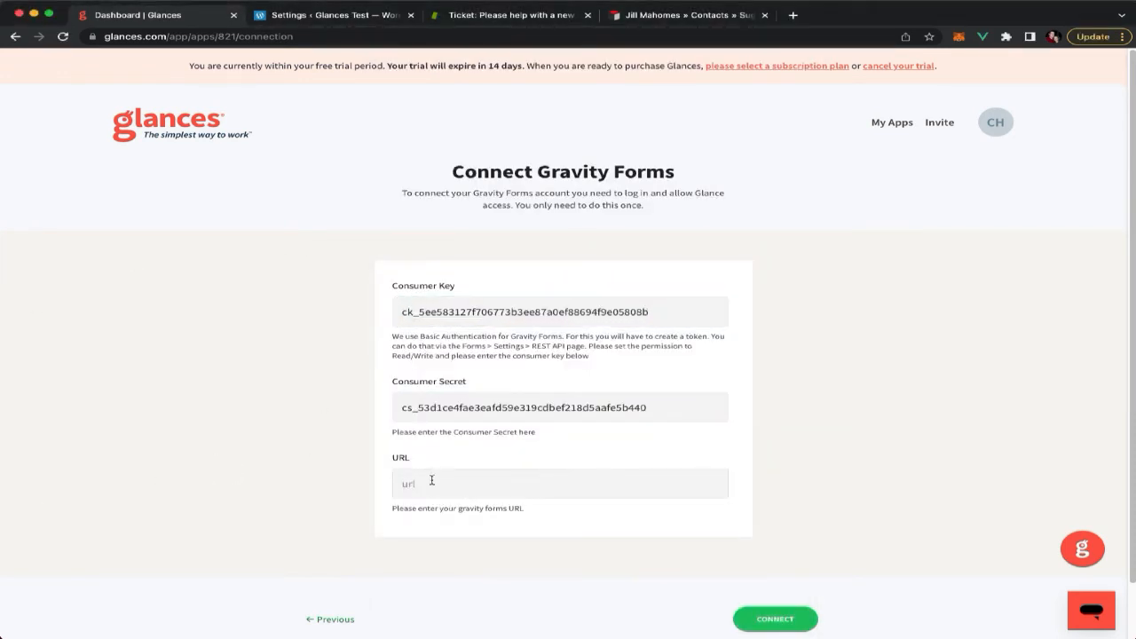
Copy the WordPress site address into the URL field and remove its trailing slash
click(432, 480)
click(324, 15)
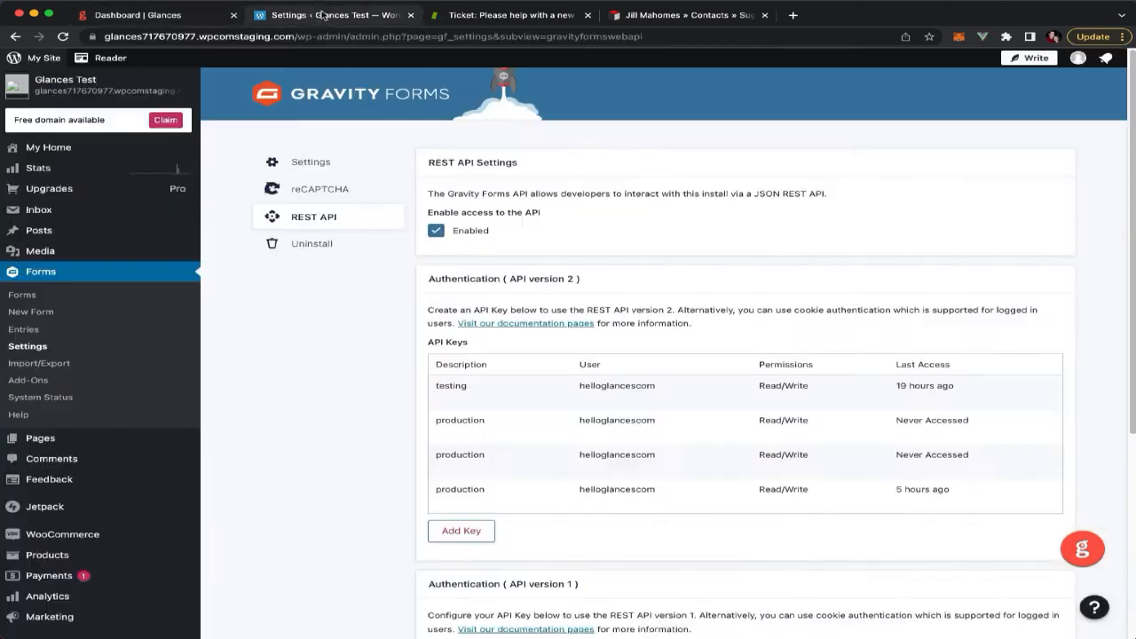
click(325, 36)
click(325, 36)
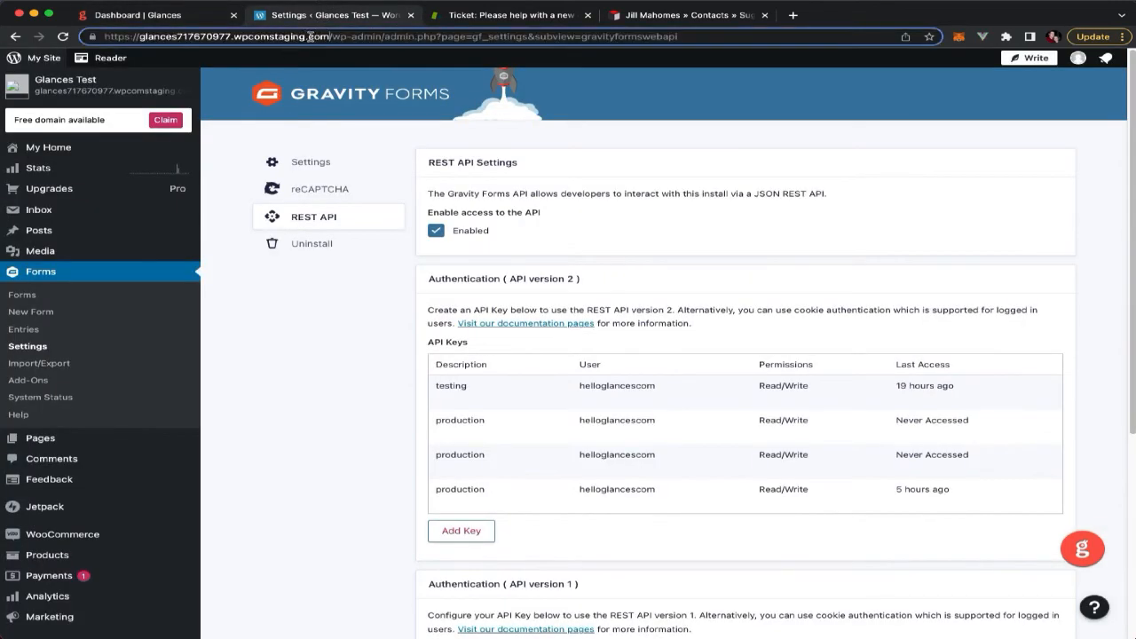
drag(325, 36, 99, 40)
key(super+c)
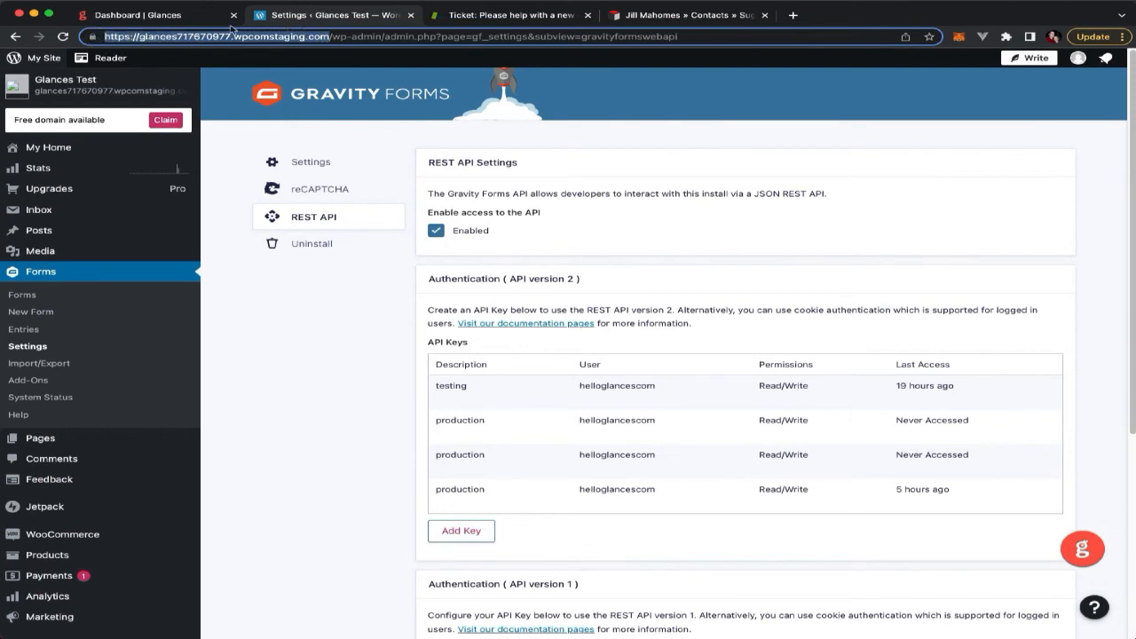
click(182, 15)
key(super+v)
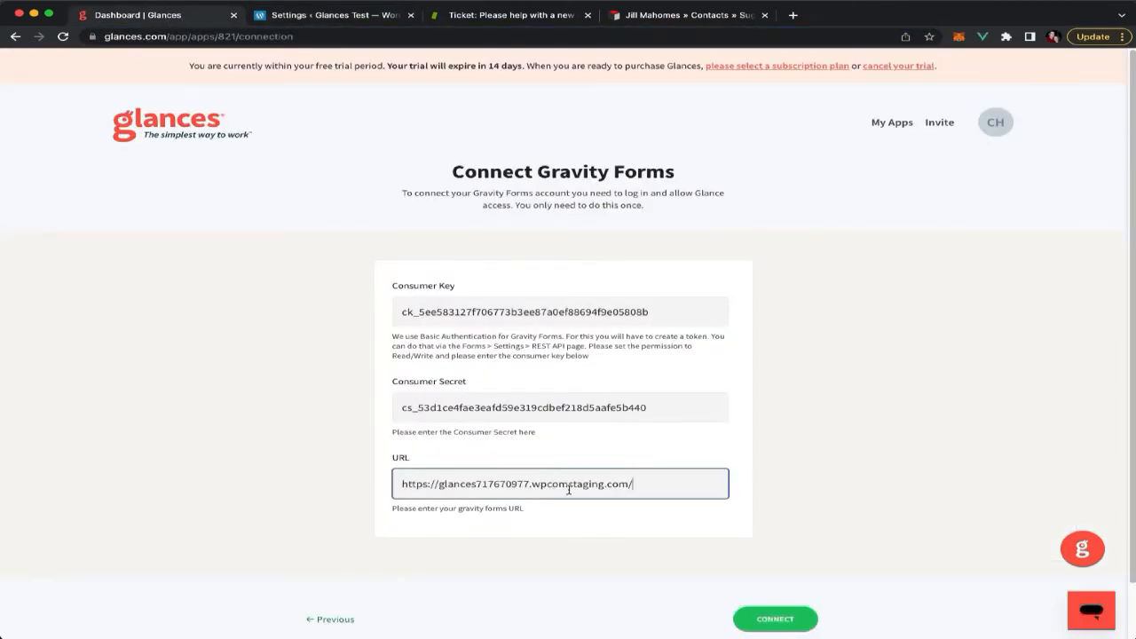
key(BackSpace)
Submit the connection, then open the List of Entries for Specific Form glance's settings under Customer Glances
click(775, 619)
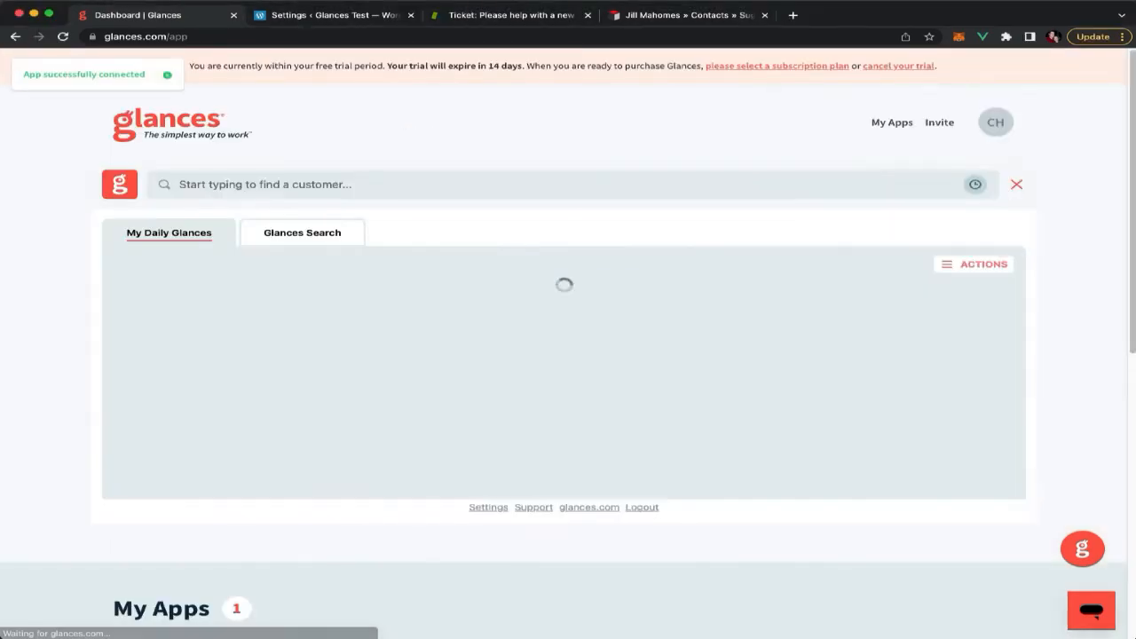
scroll(564, 344, down, 3)
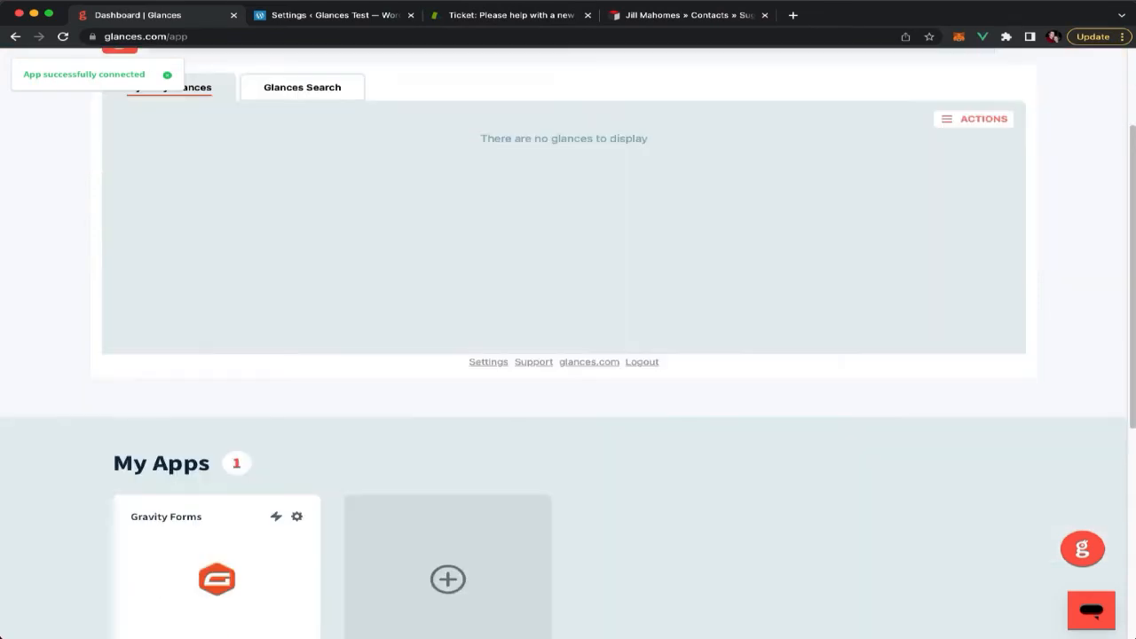
scroll(568, 344, down, 3)
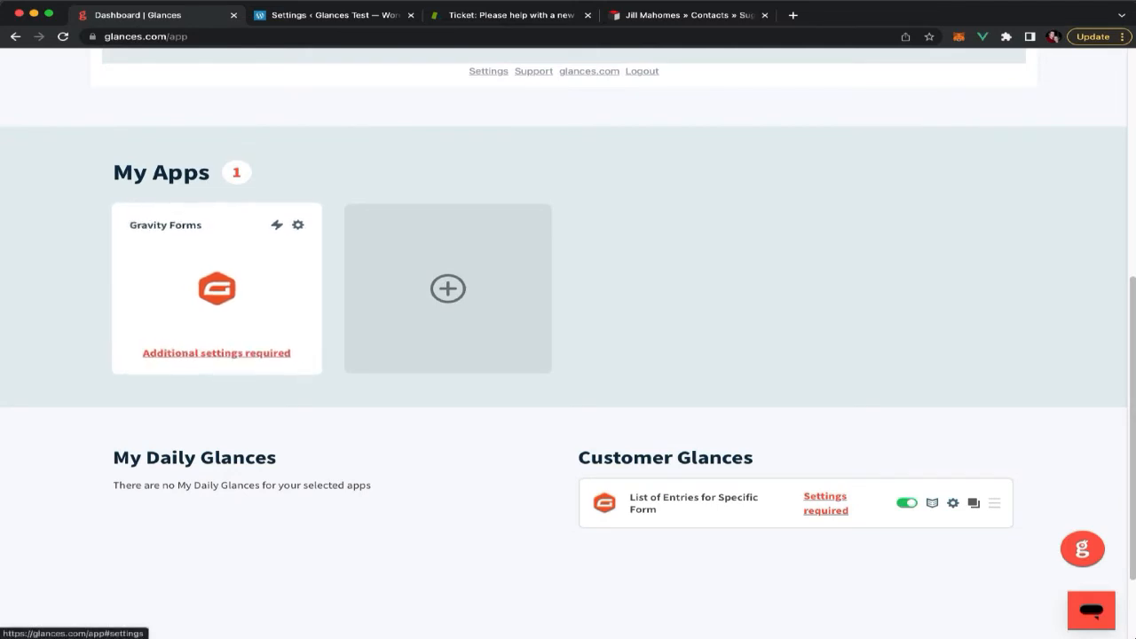
drag(579, 457, 619, 497)
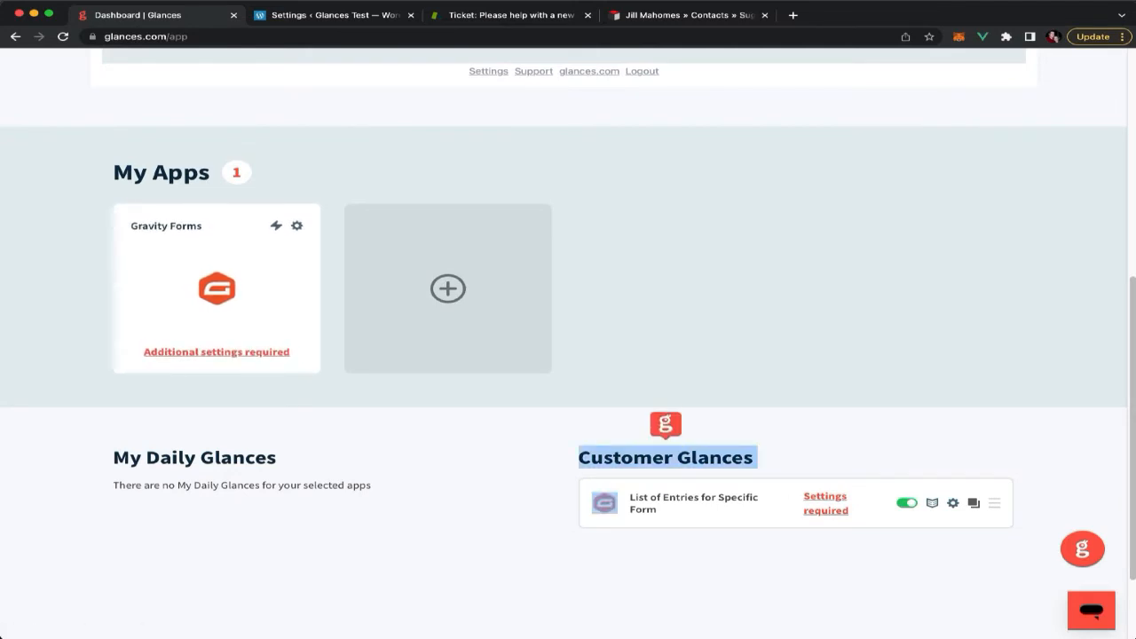
click(692, 564)
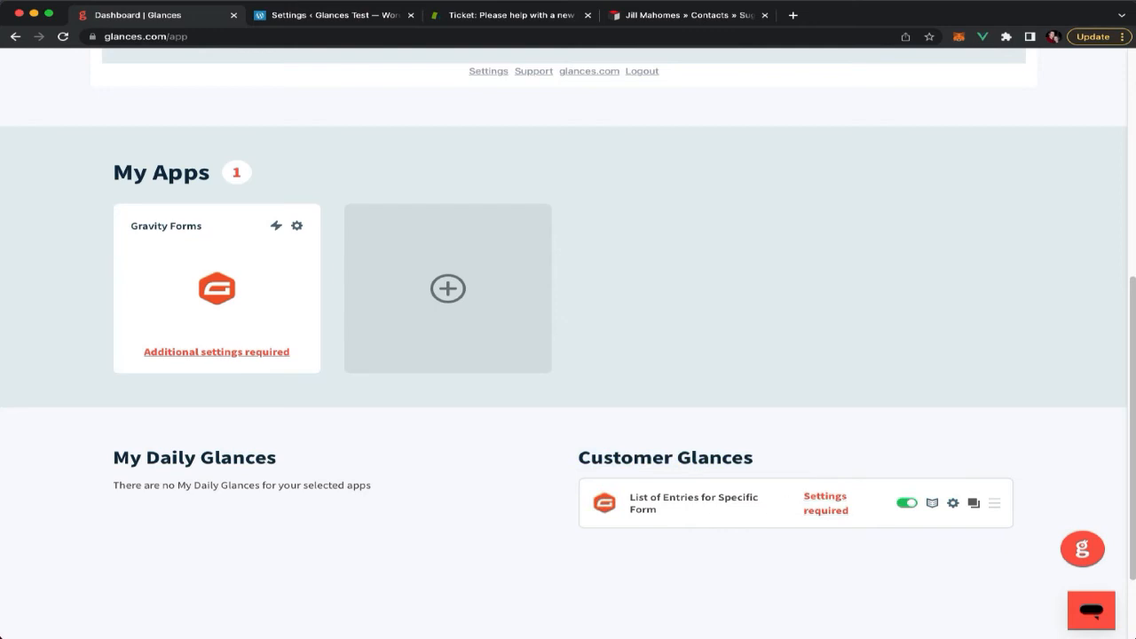
click(953, 503)
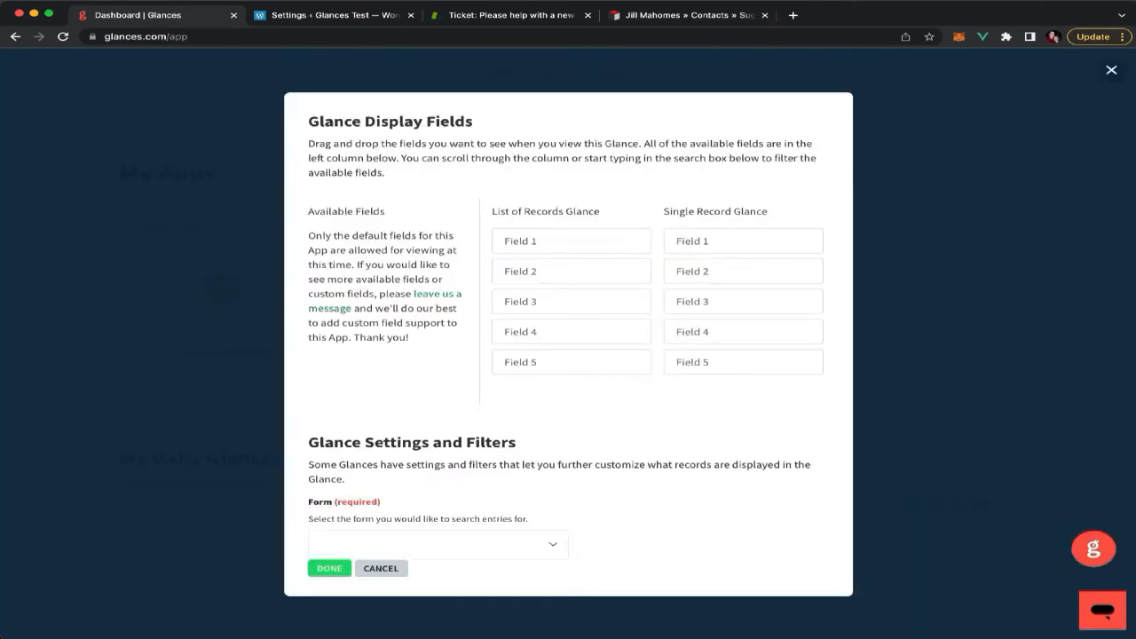
Choose the Tell Us All Your Favorite Things form for the entries glance and save with DONE
drag(307, 501, 382, 502)
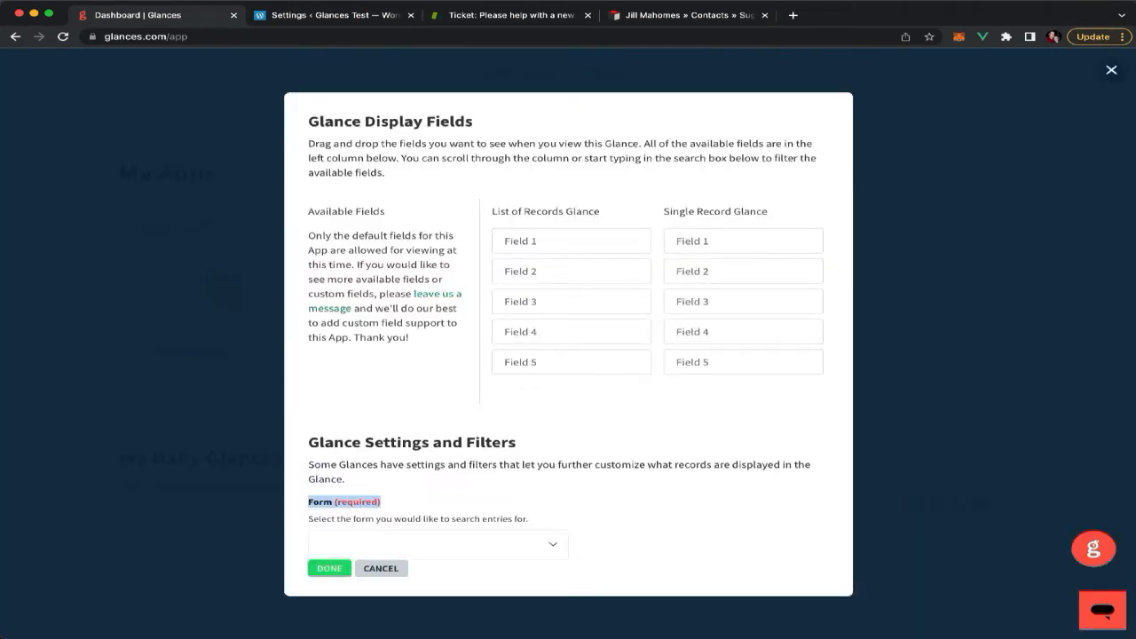
click(396, 502)
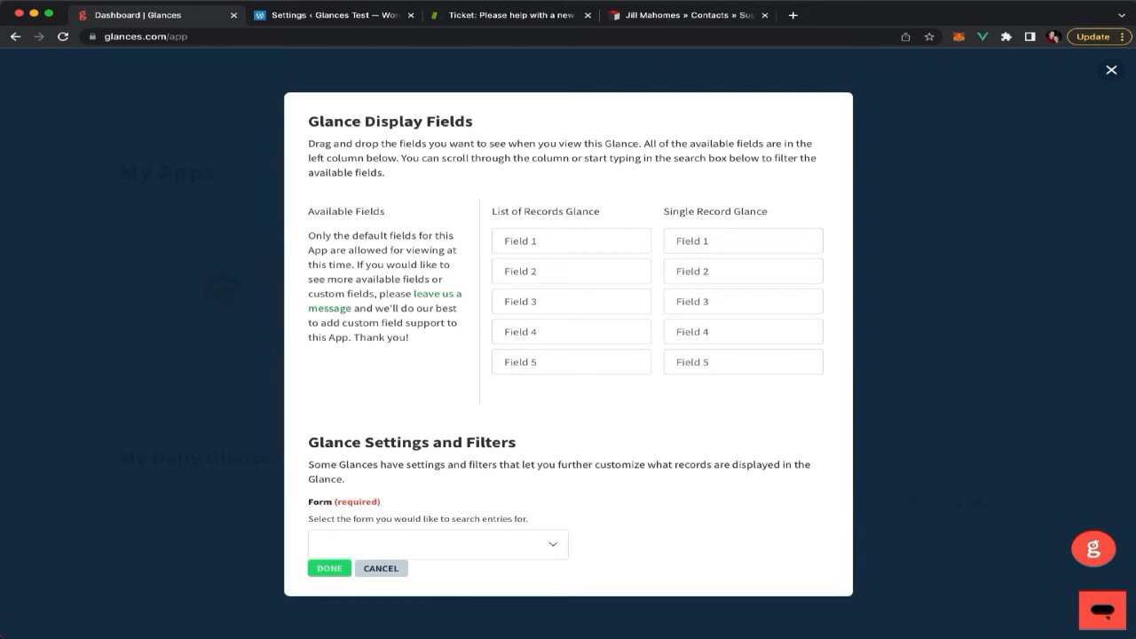
click(554, 545)
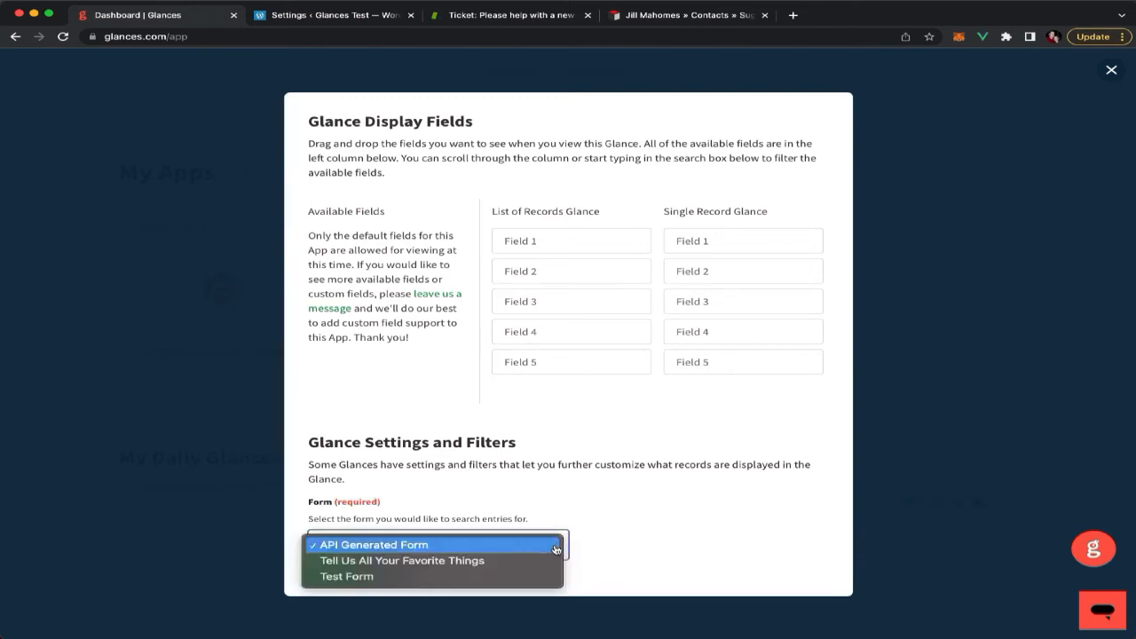
click(406, 560)
click(332, 568)
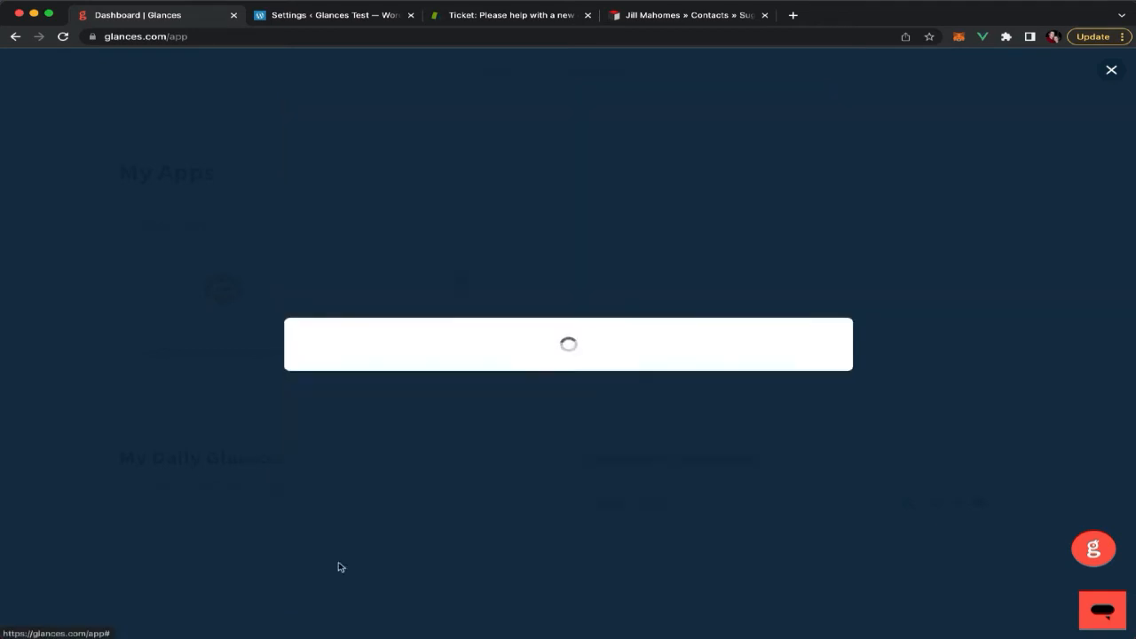
scroll(48, 307, up, 5)
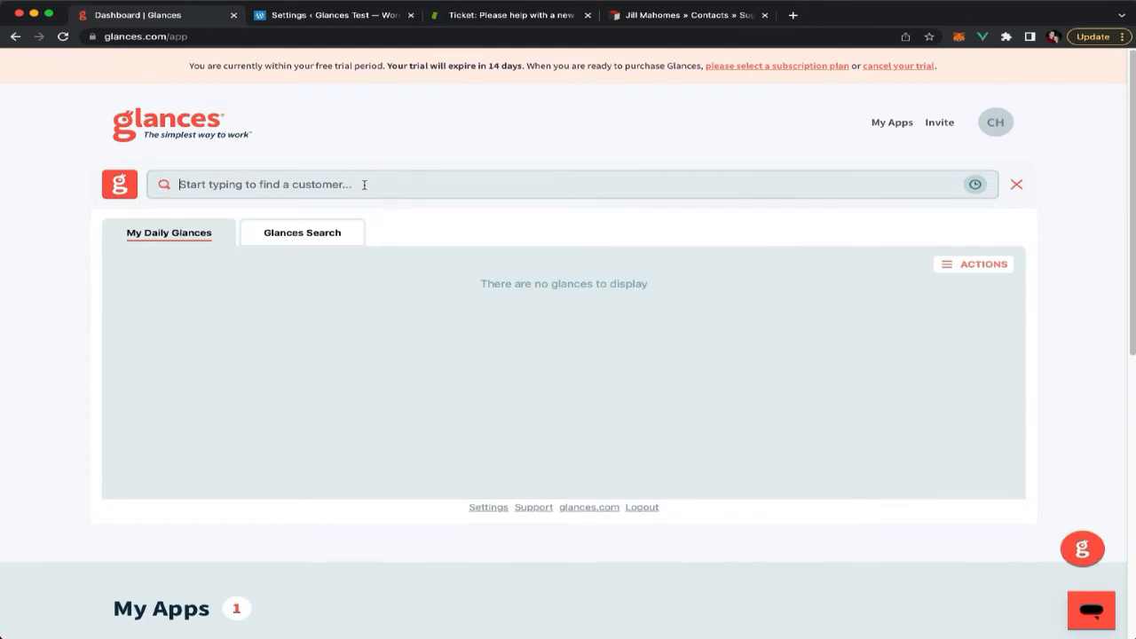
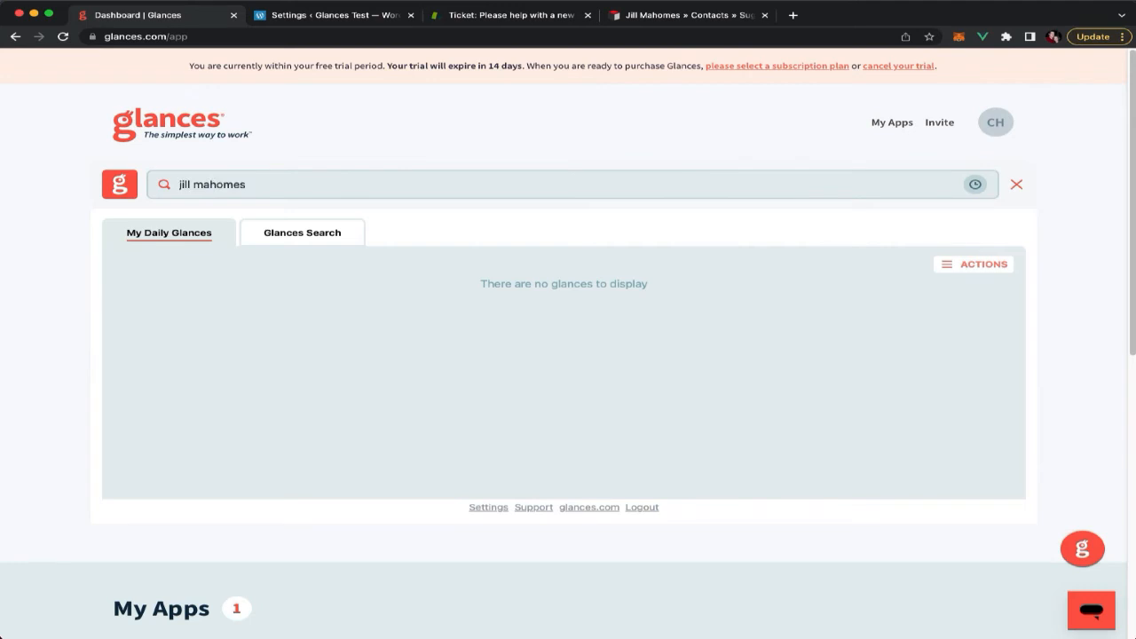
Search Glances for the customer's name and open the matching customer result
key(Return)
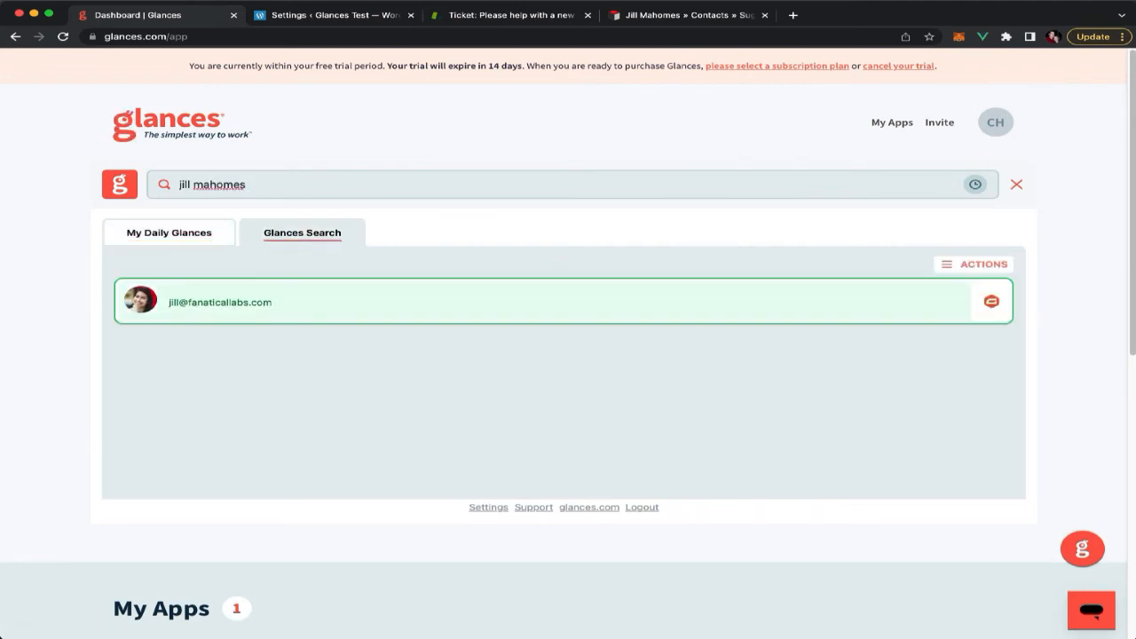
click(220, 302)
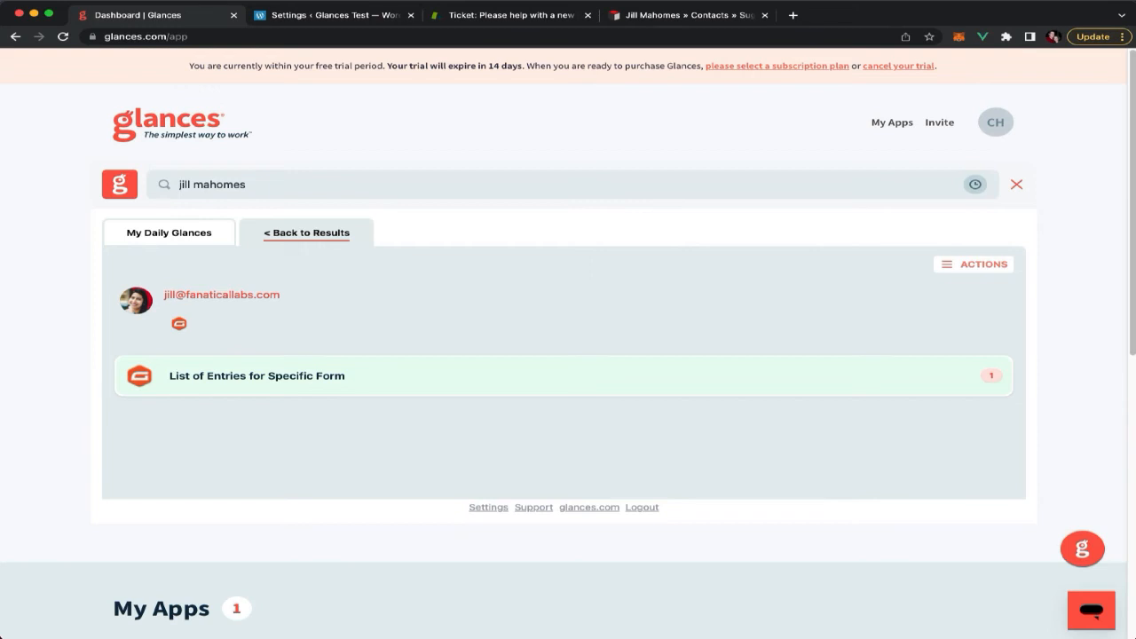
Expand the entries glance, view the customer's entry, and open Entry # 2 in Gravity Forms
click(222, 377)
scroll(169, 376, down, 1)
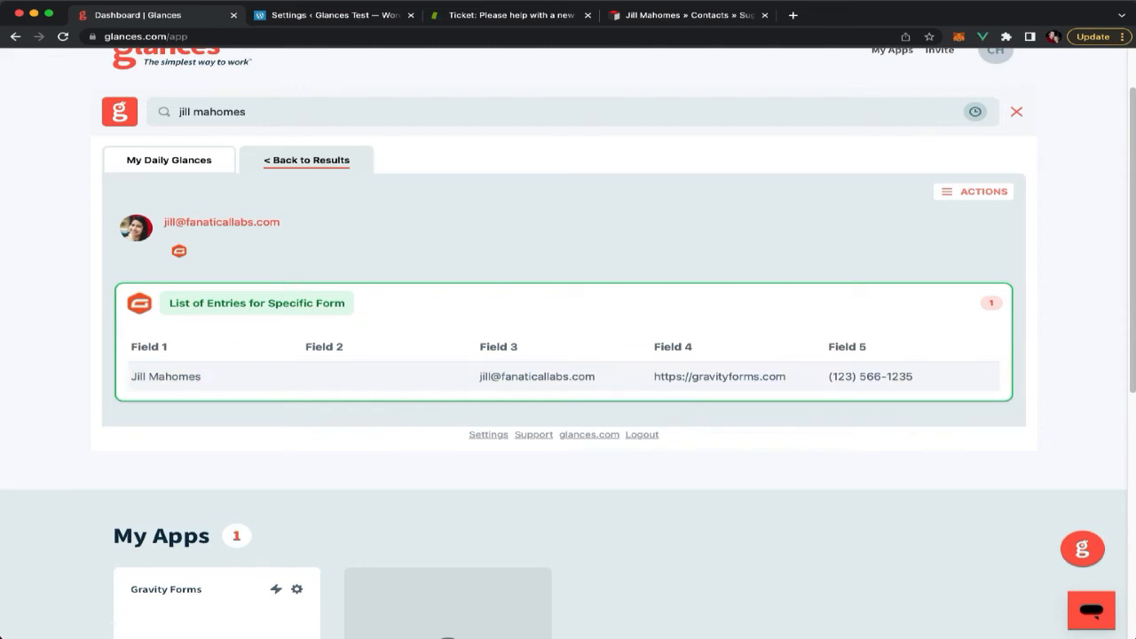
click(563, 376)
scroll(564, 376, down, 1)
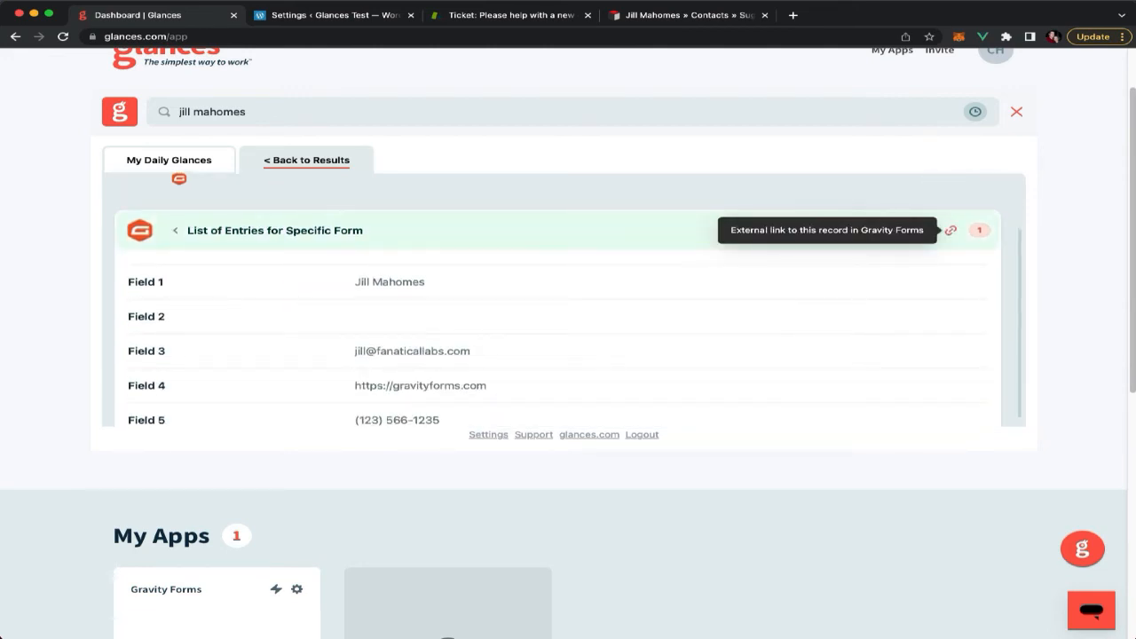
click(950, 230)
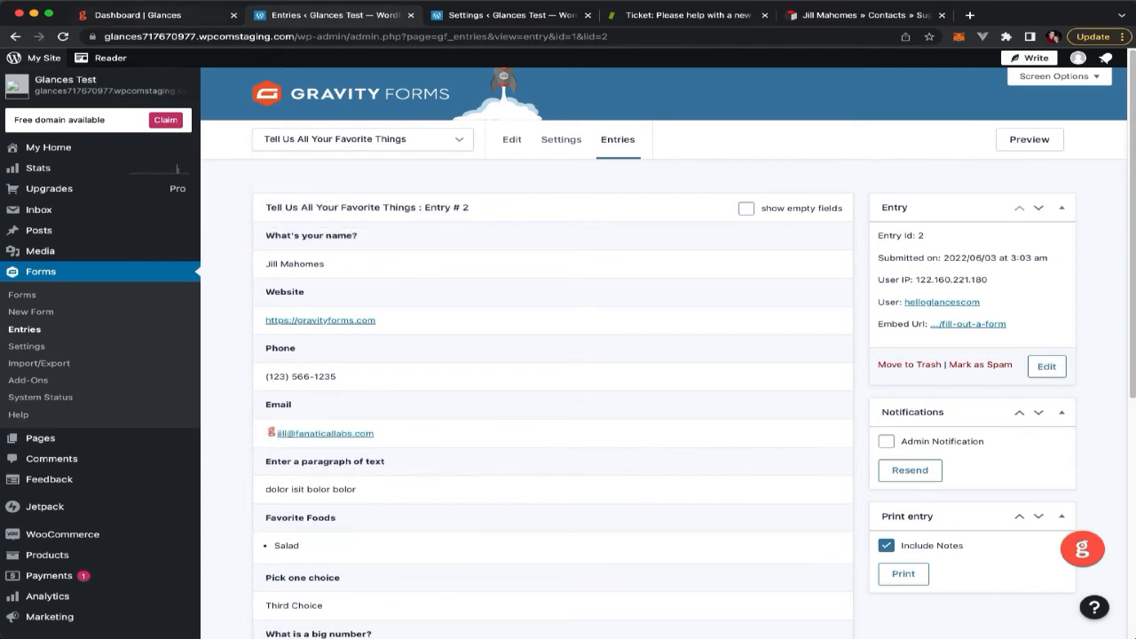
Go back to the Glances dashboard, then to the Zendesk 'Please help with a new order' ticket
click(139, 15)
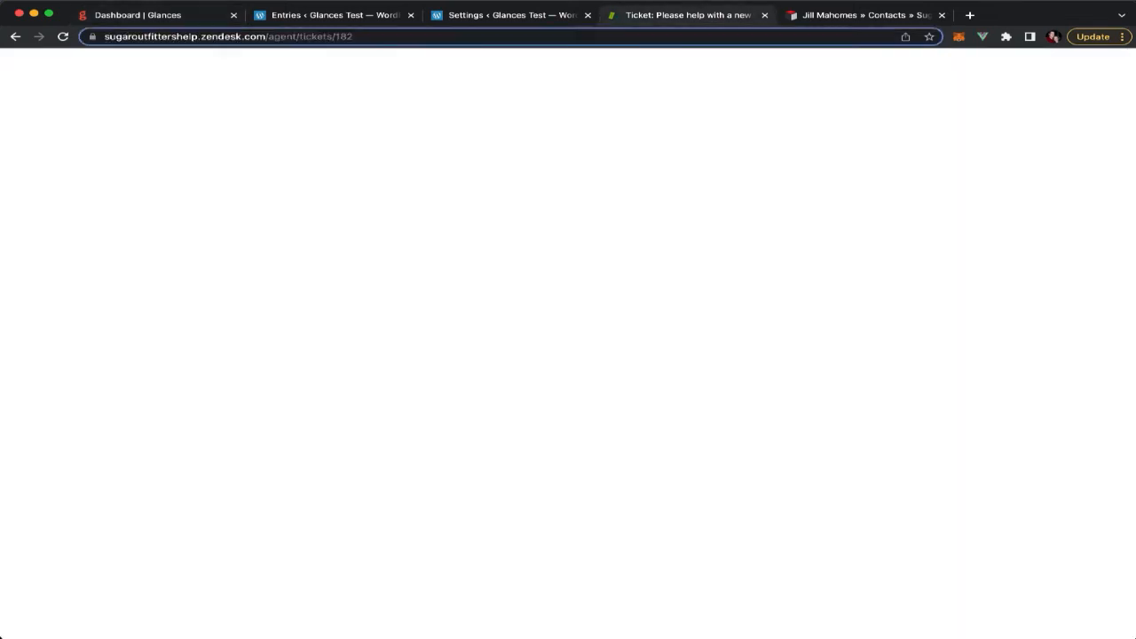
click(688, 15)
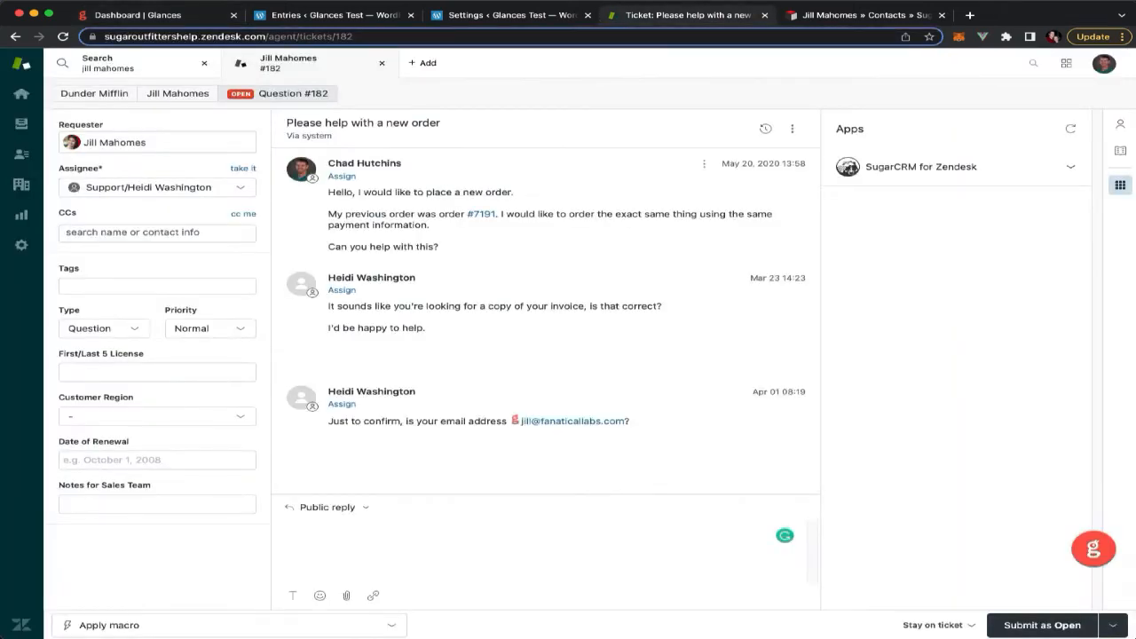
Look up the ticket comment's email address in the Glances sidebar
click(142, 142)
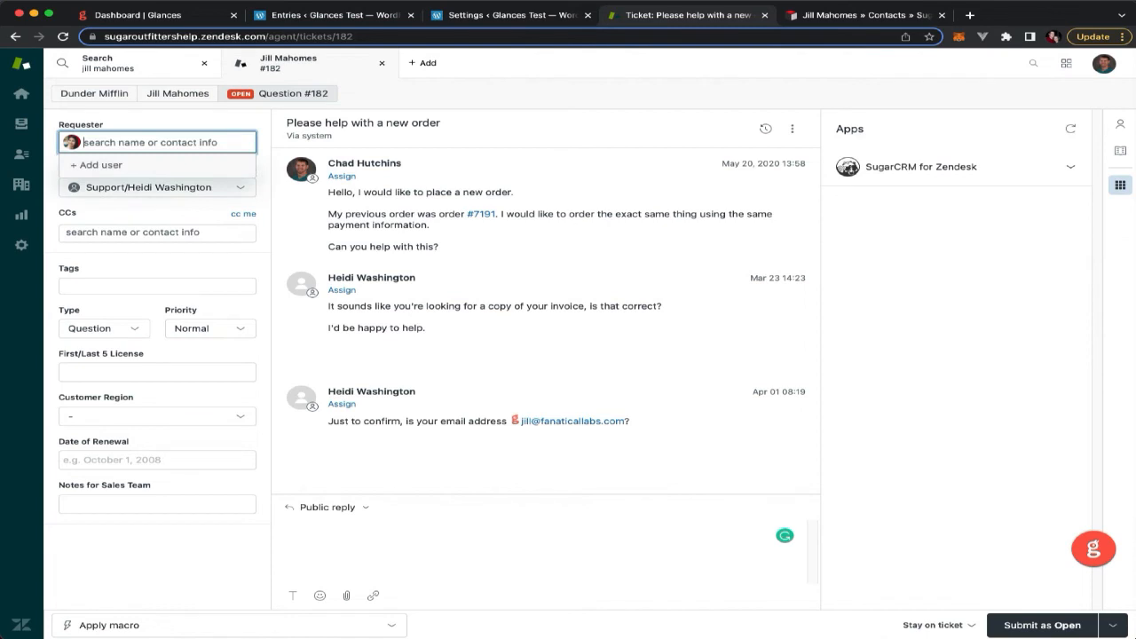
key(Escape)
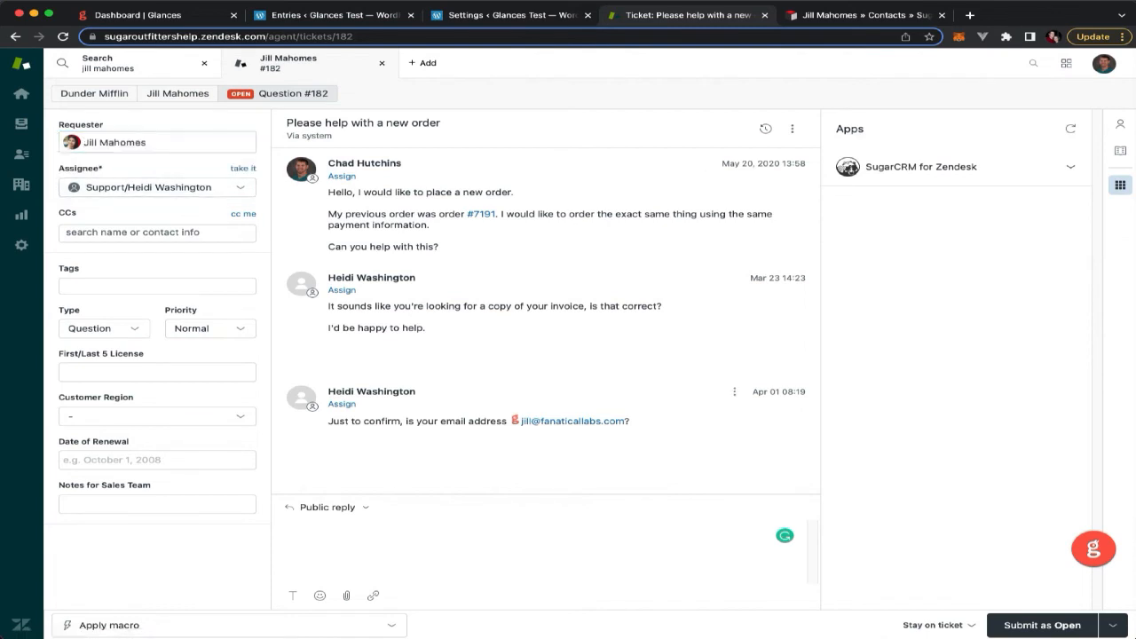
click(516, 420)
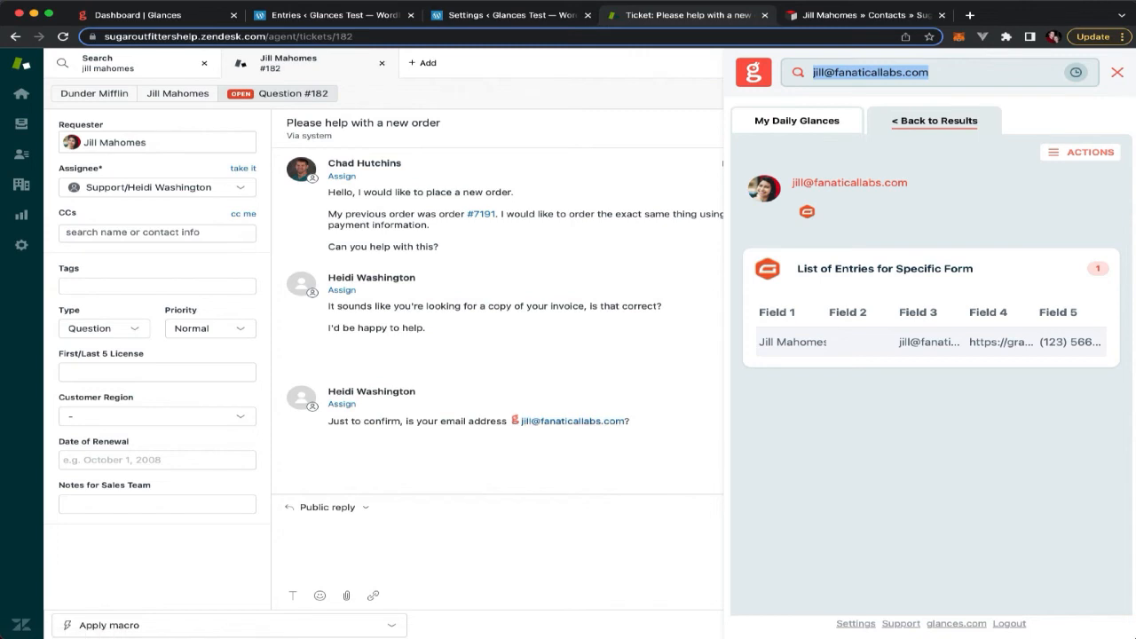
click(930, 342)
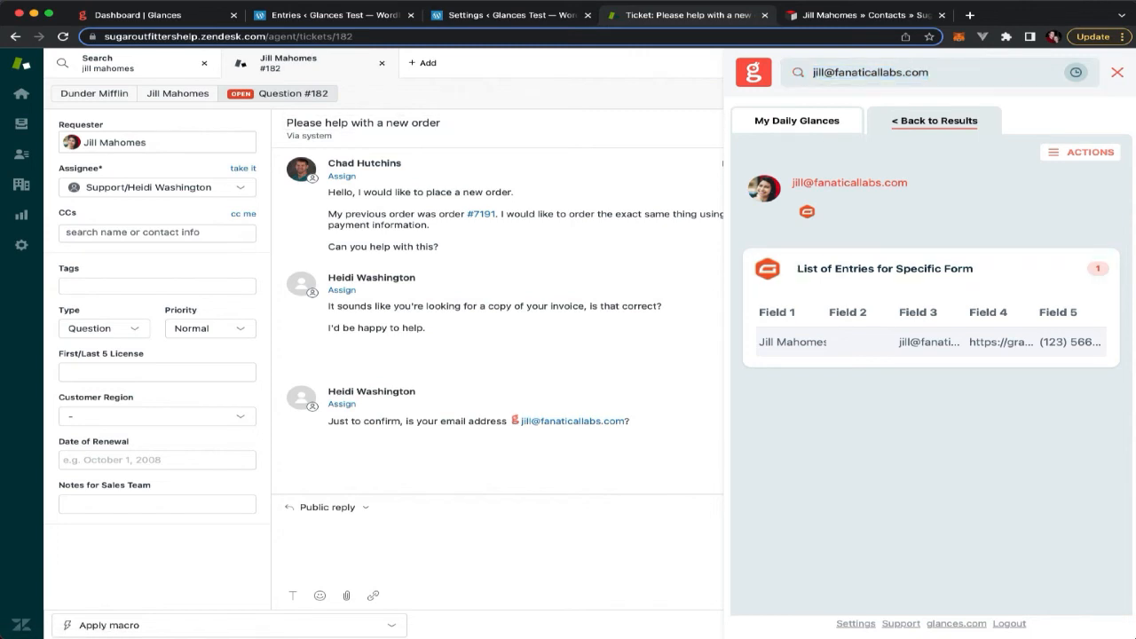
Search Glances for the requester's name and open their Entry # 2 in Gravity Forms
drag(318, 59, 259, 59)
click(288, 83)
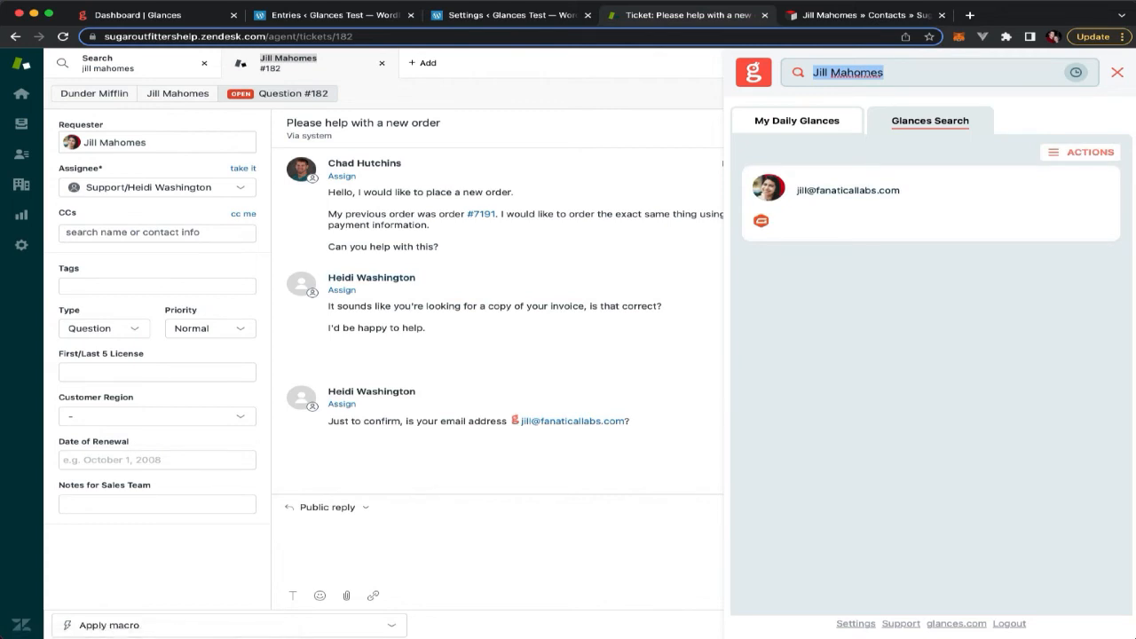
click(926, 192)
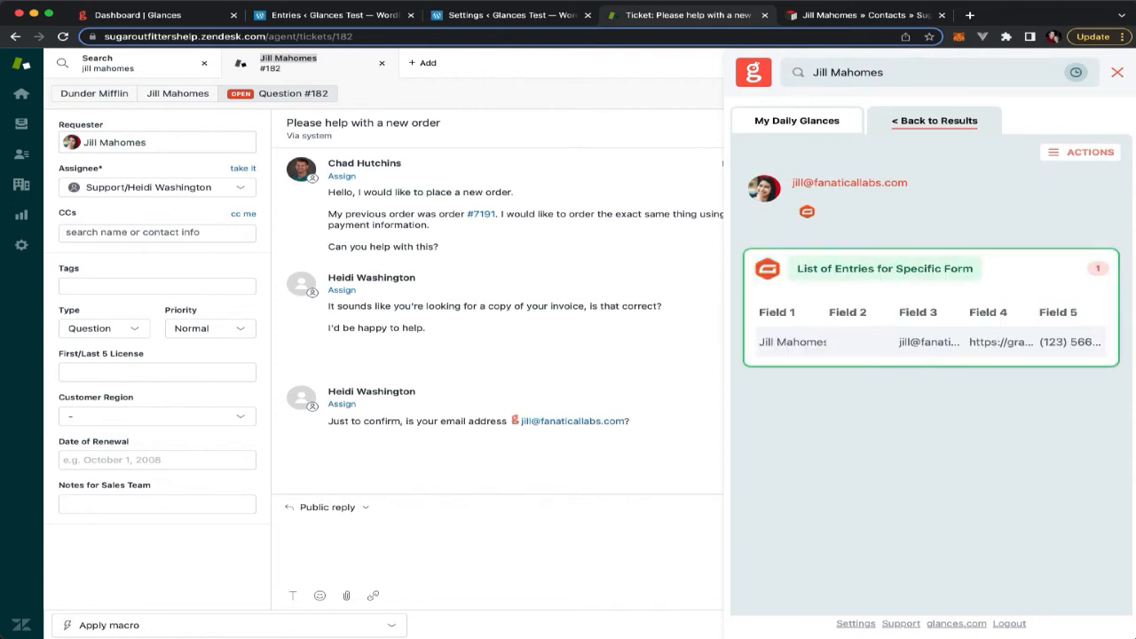
click(930, 343)
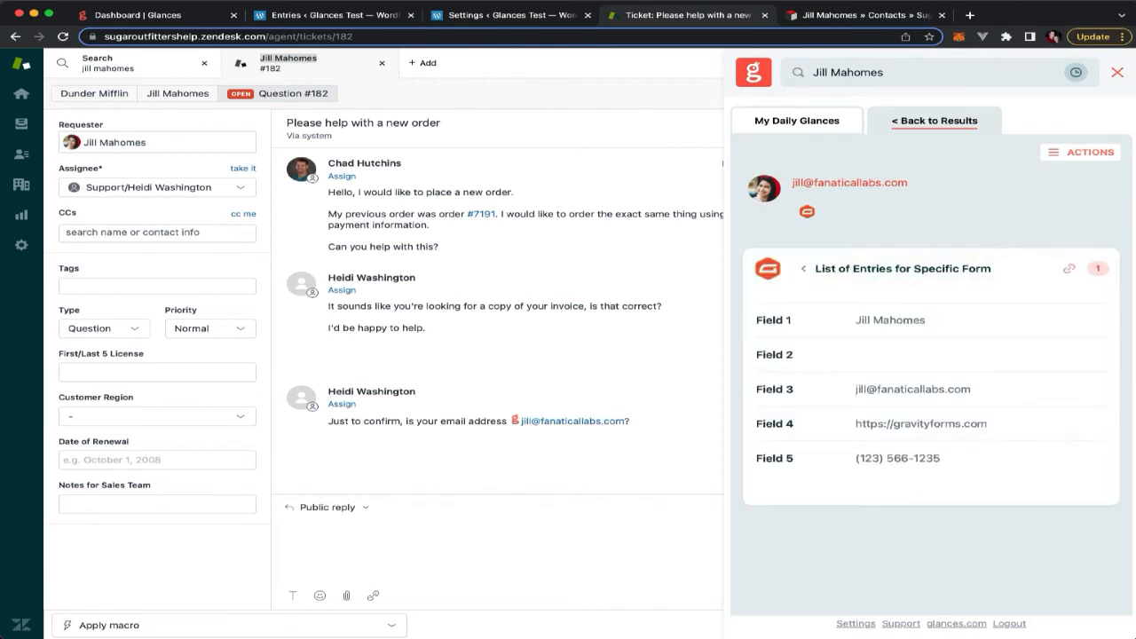
click(1068, 268)
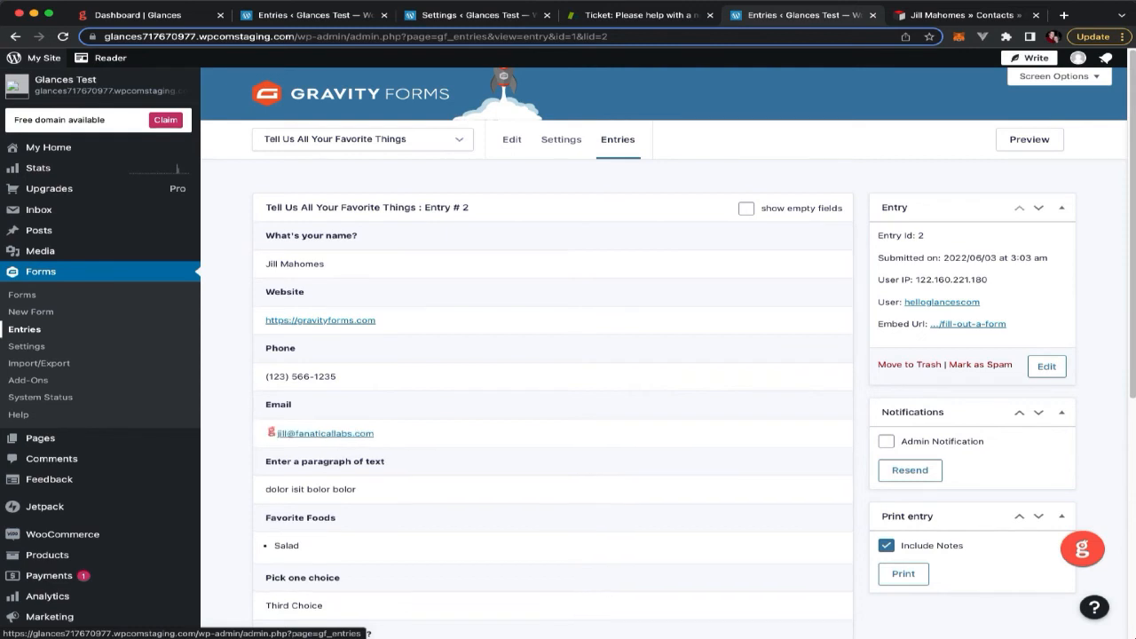
Search for the customer by name in the Glances popup
key(super+grave)
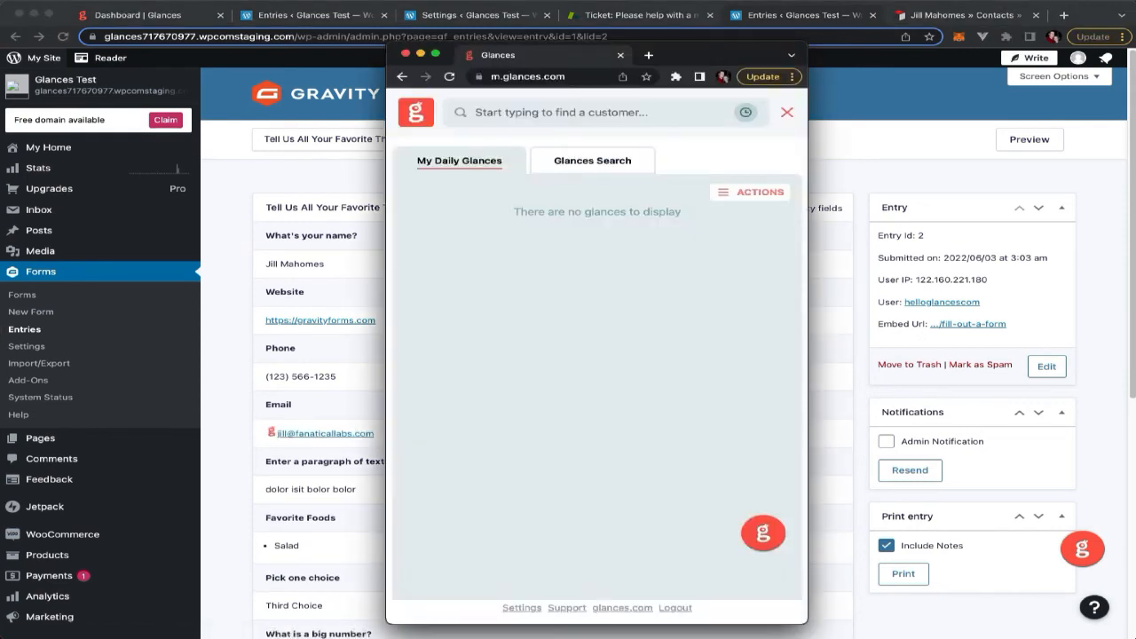
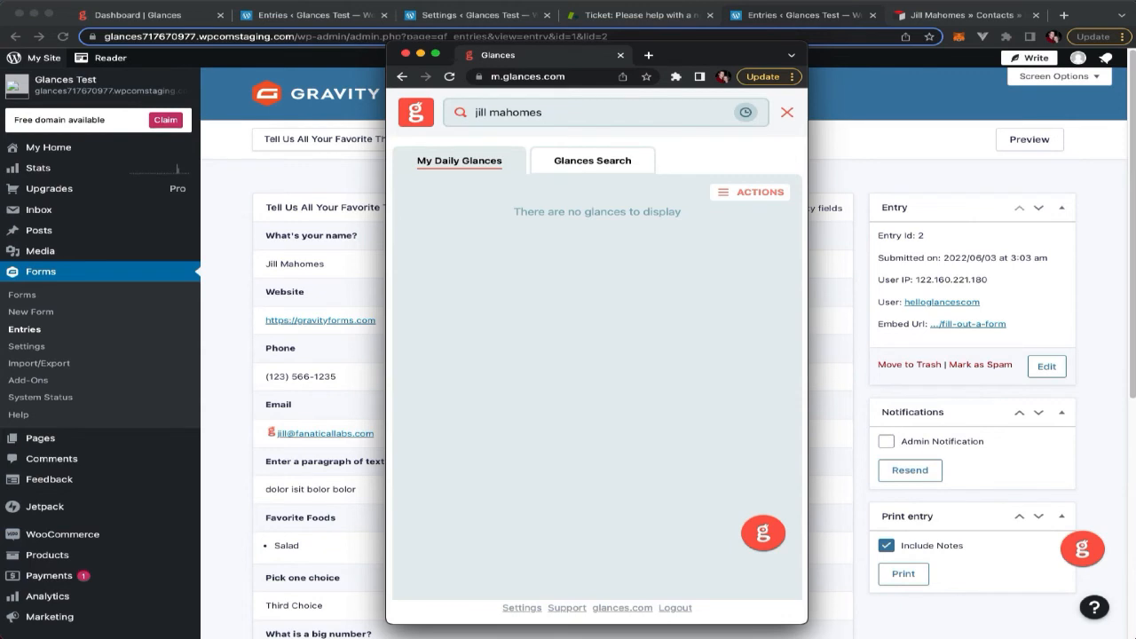
key(Return)
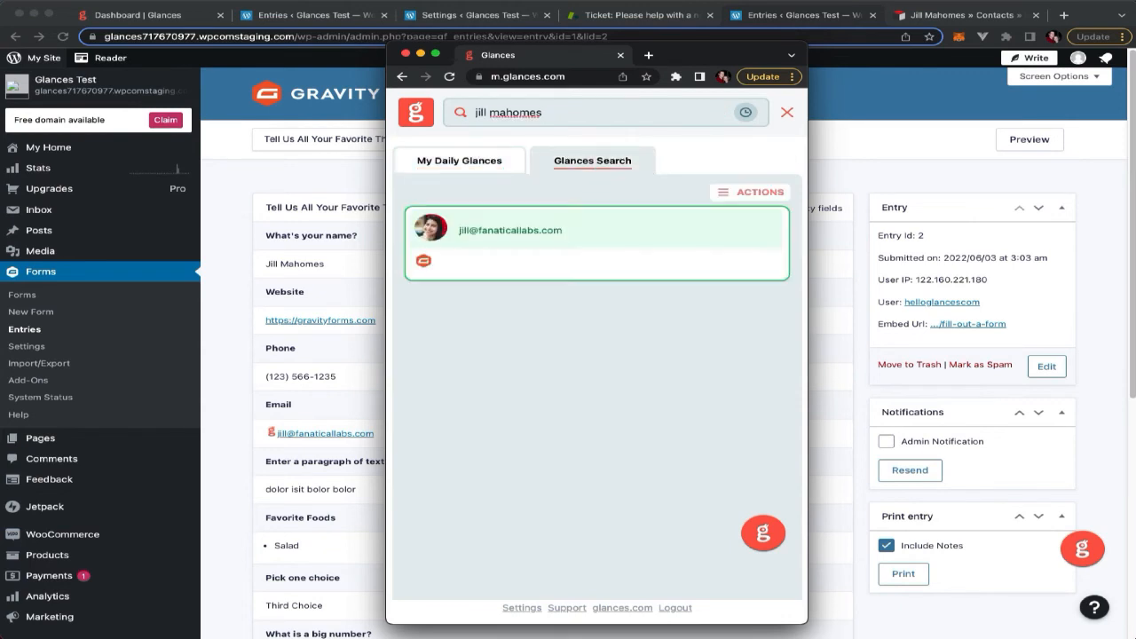
Open the customer's result and expand, then collapse, her single entry's Fields 1–5
click(550, 233)
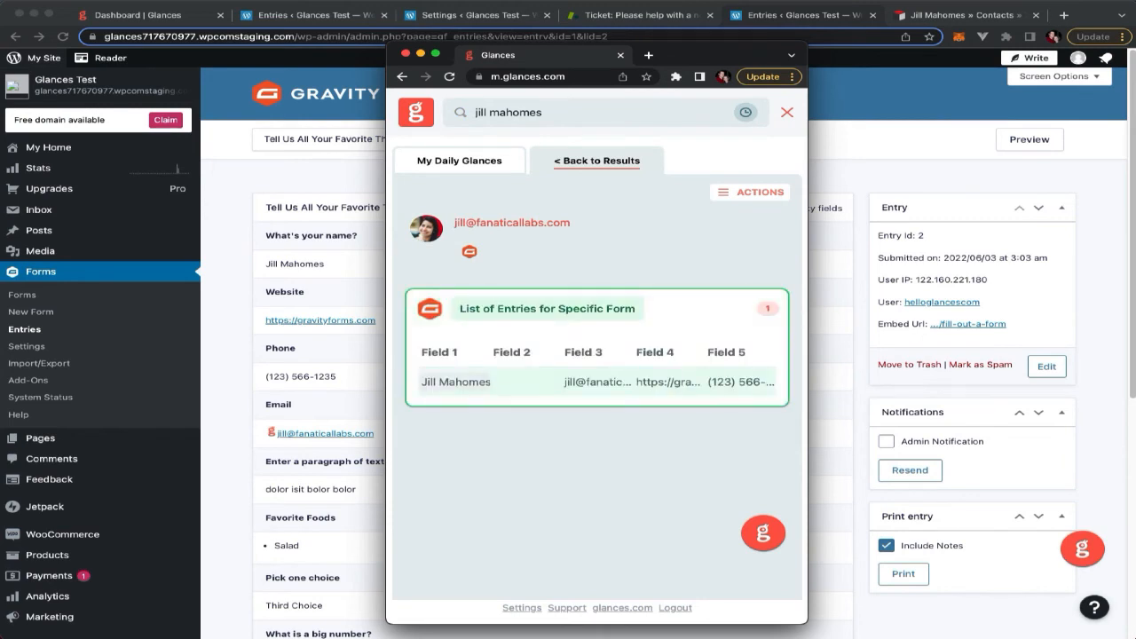
click(456, 382)
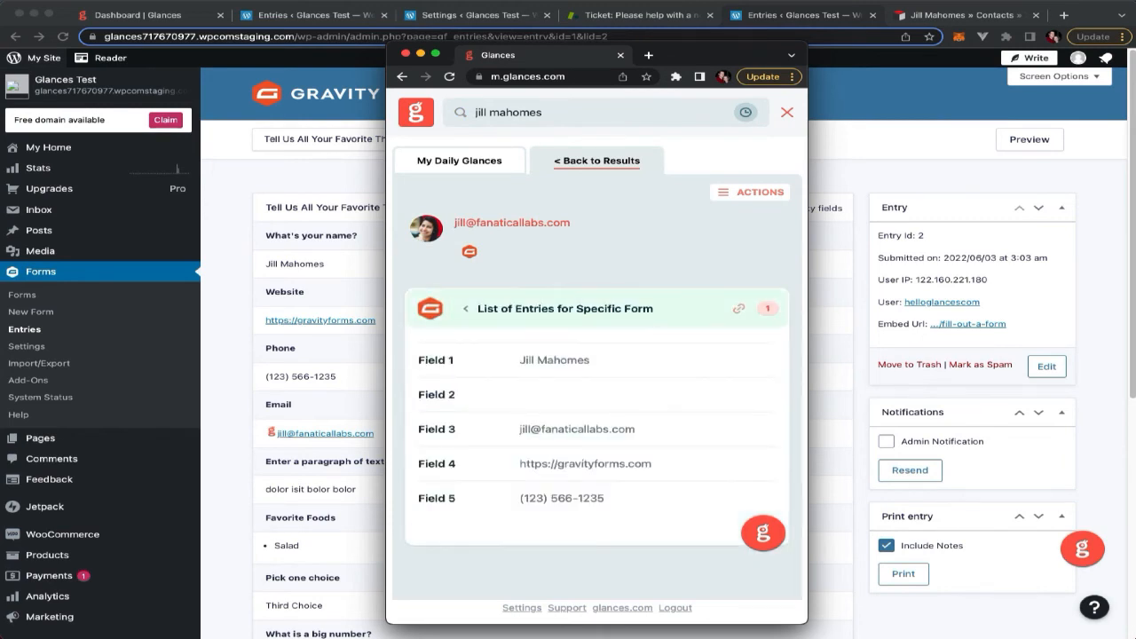
click(466, 308)
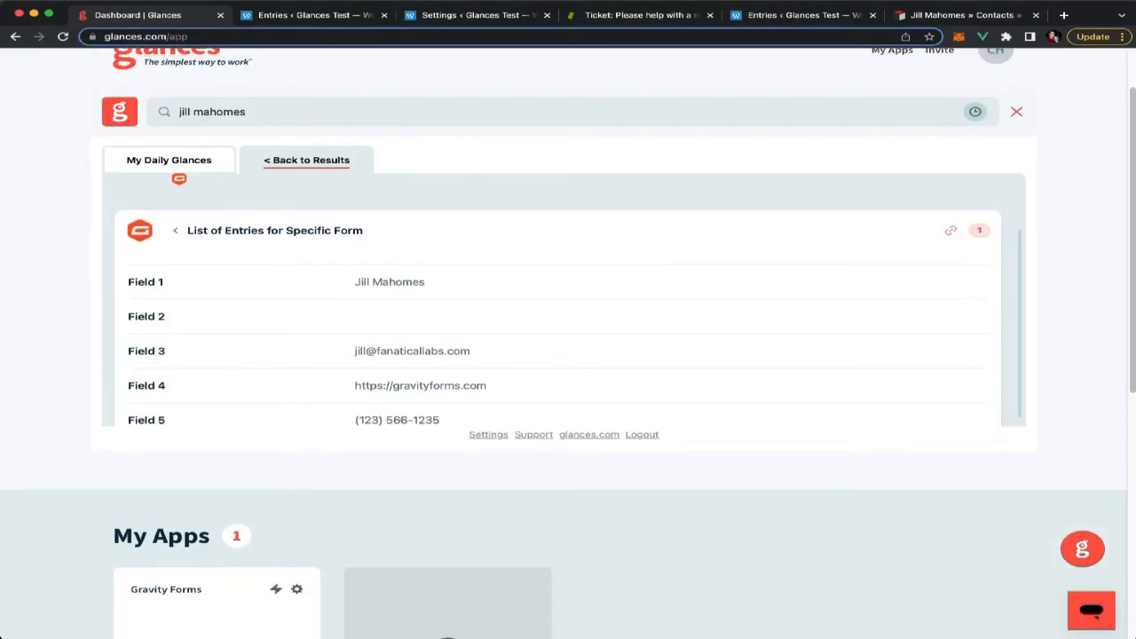
Return to the search results and scroll the dashboard to My Apps and Customer Glances
click(306, 160)
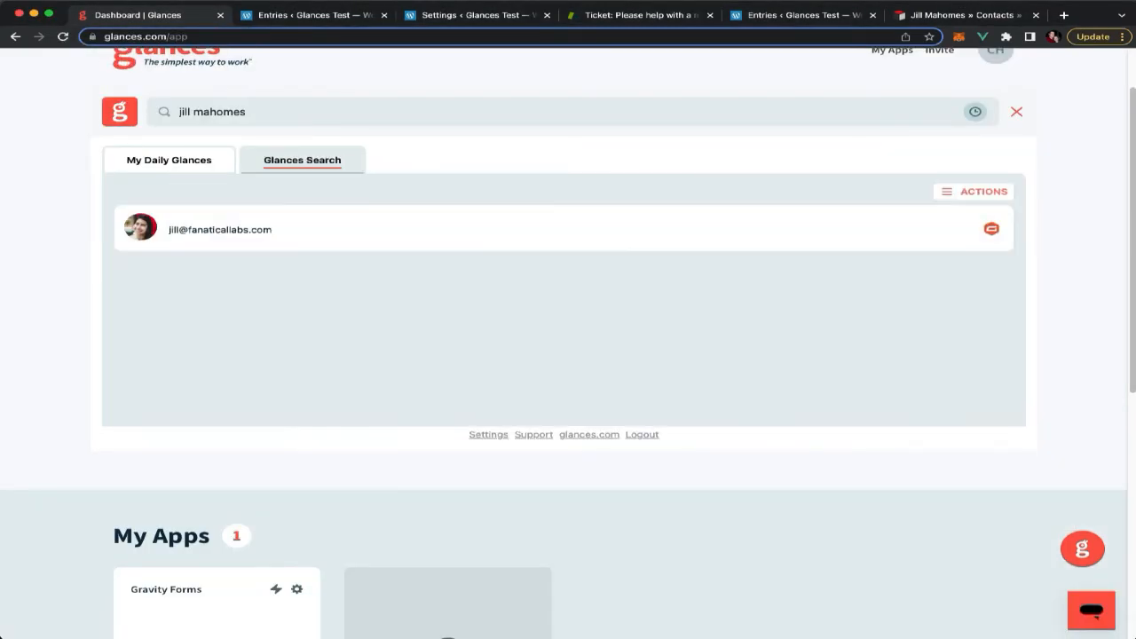
scroll(568, 355, down, 5)
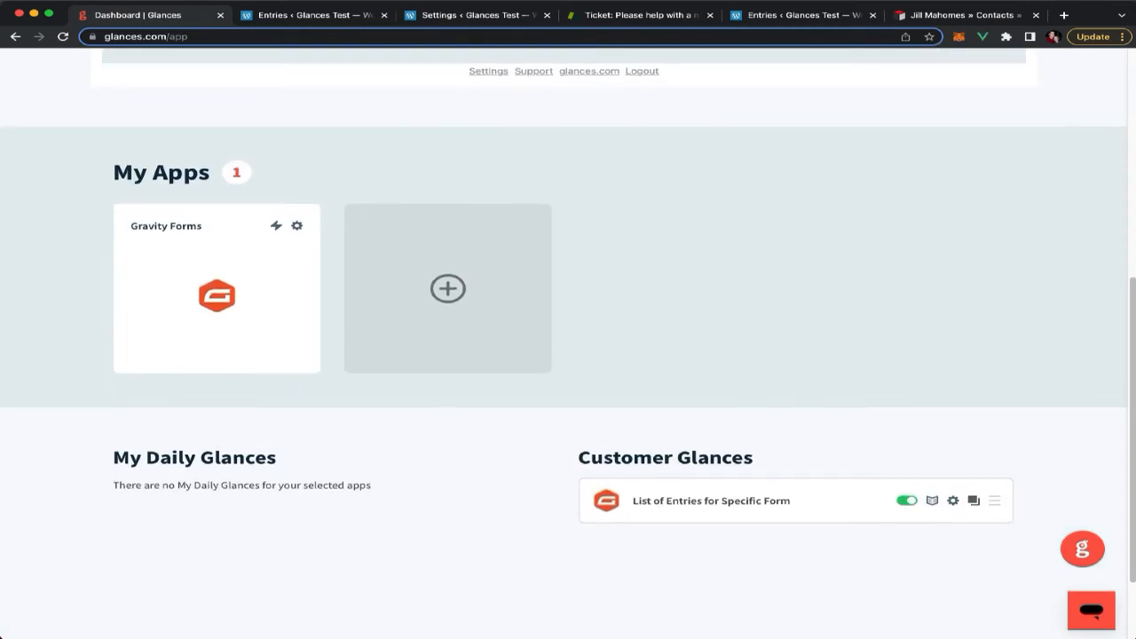
scroll(568, 355, up, 5)
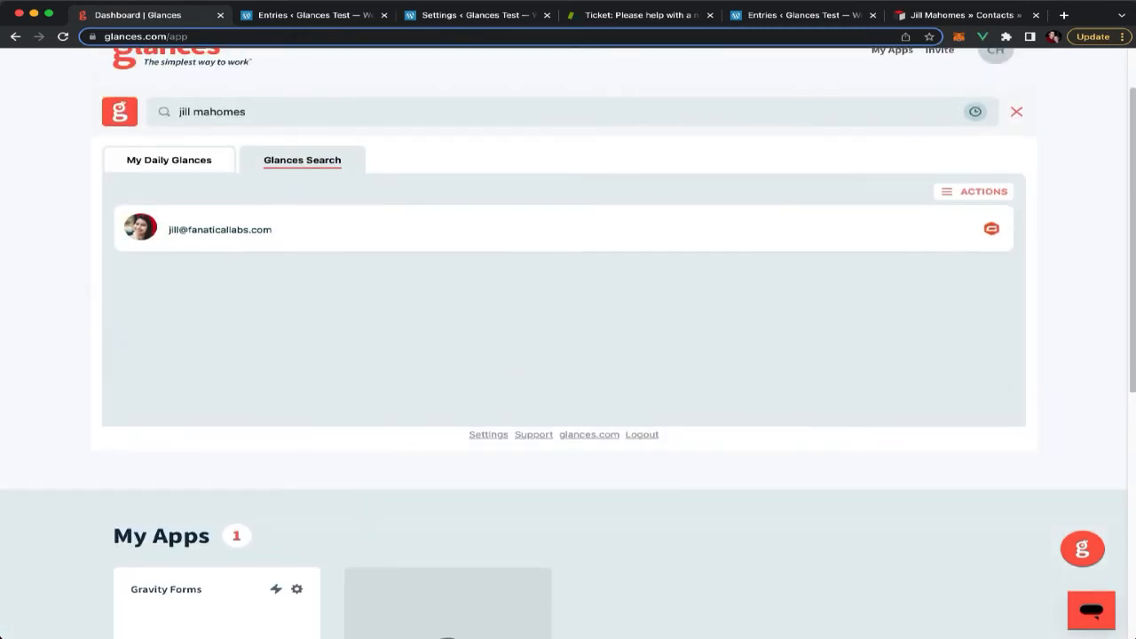
scroll(568, 355, down, 4)
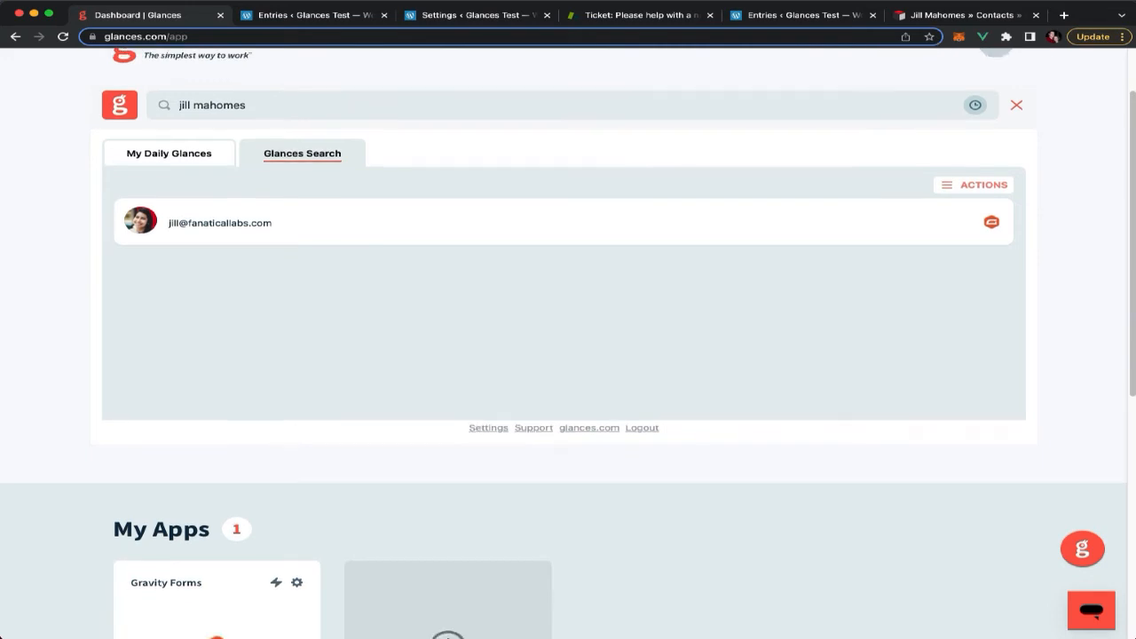
scroll(568, 355, down, 2)
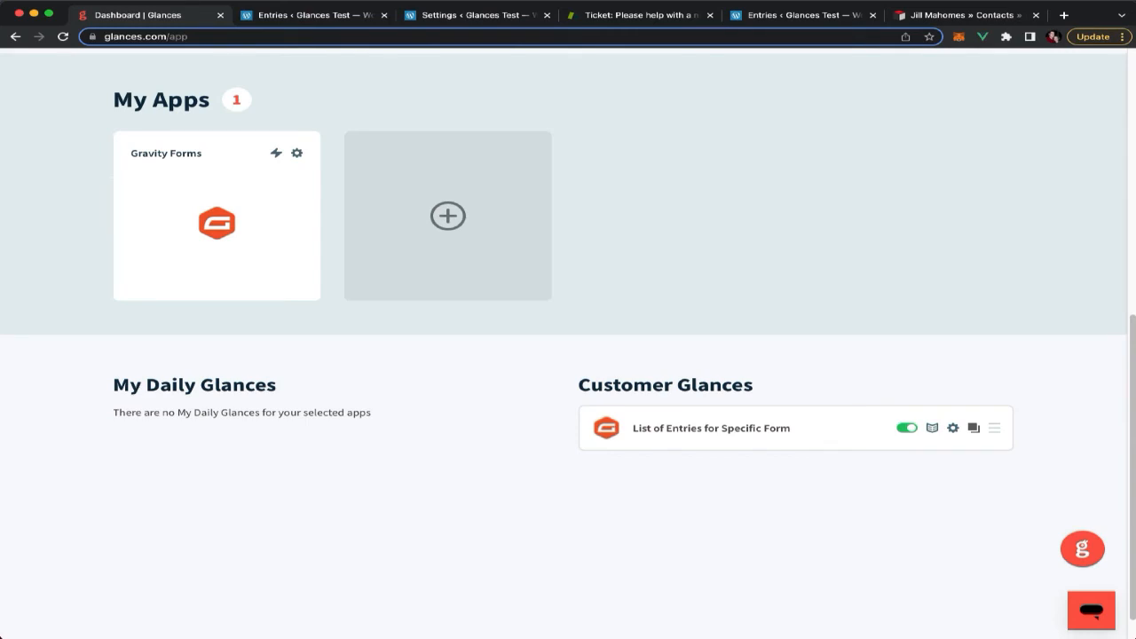
scroll(568, 355, down, 1)
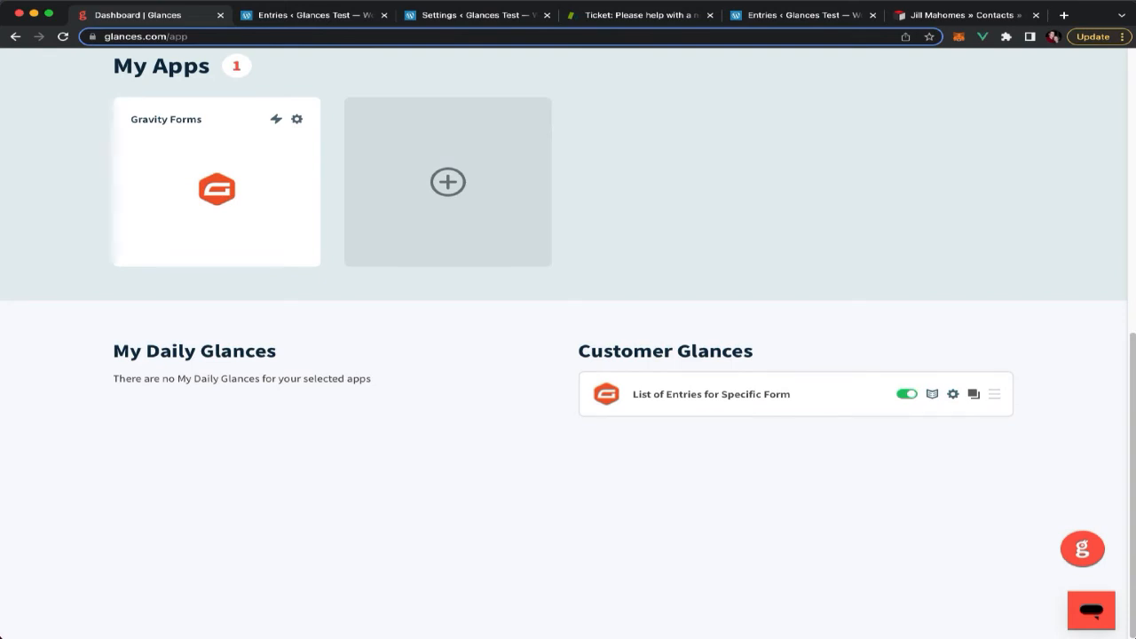
Rename the List of Entries for Specific Form glance to 'Favorite Things'
click(807, 394)
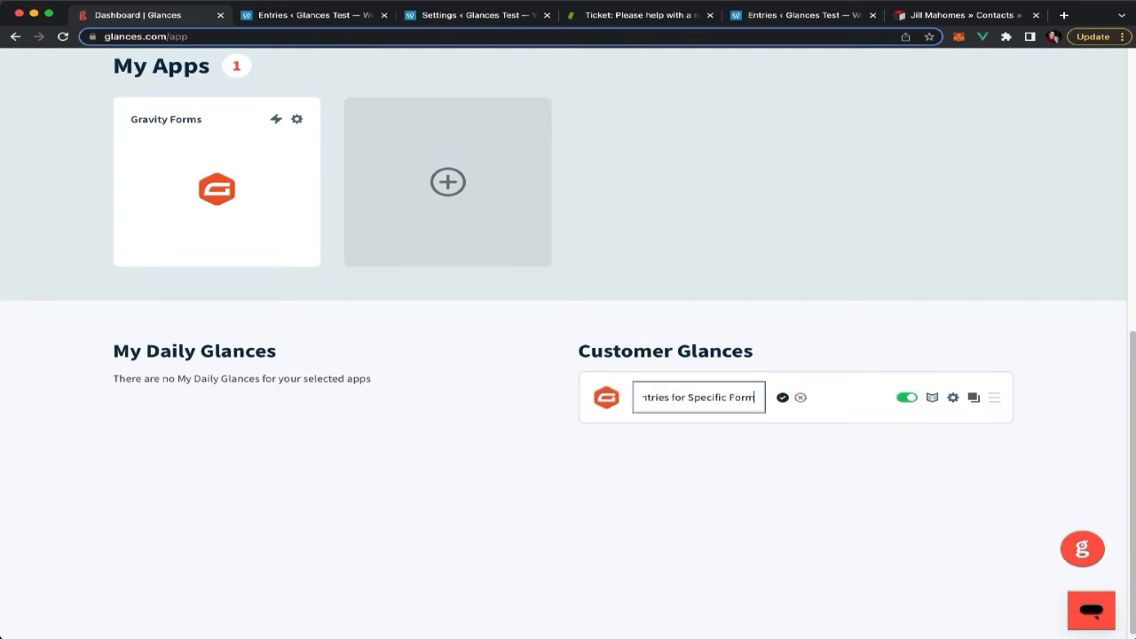
key(super+a)
text(Favorite Things)
key(Return)
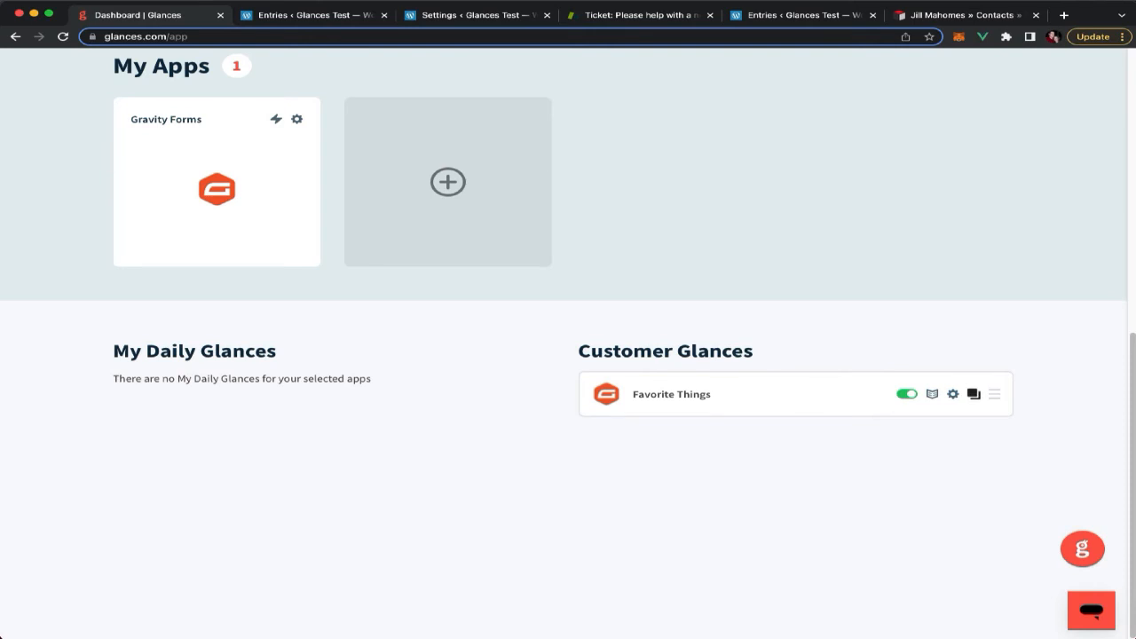
Duplicate the Favorite Things glance twice and rename one copy 'Test Form'
click(974, 394)
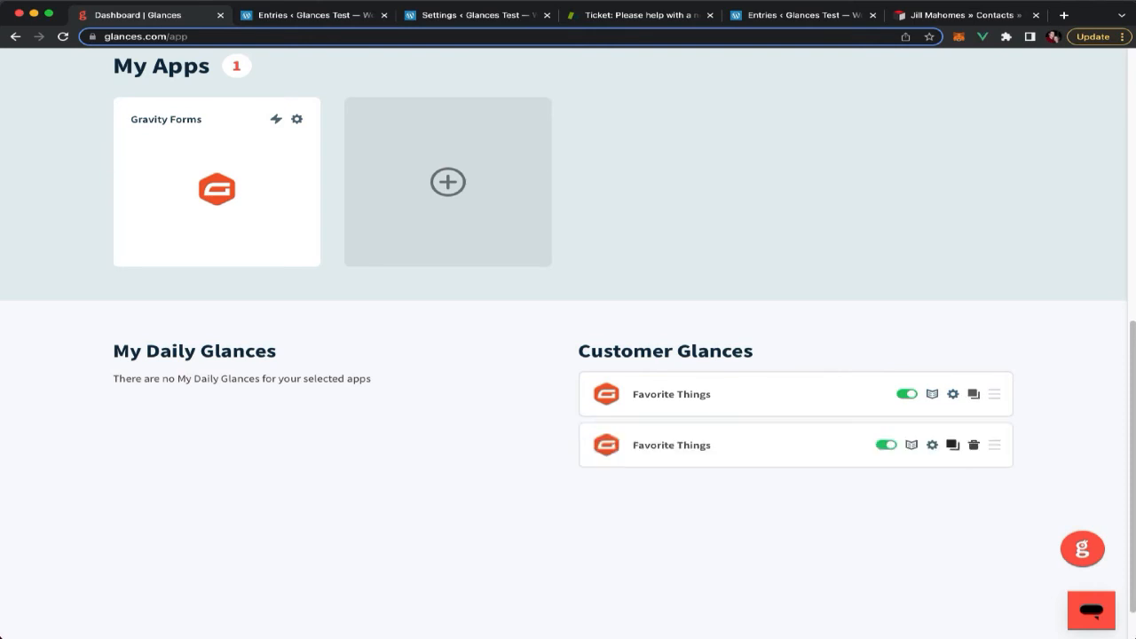
click(953, 444)
scroll(952, 445, down, 1)
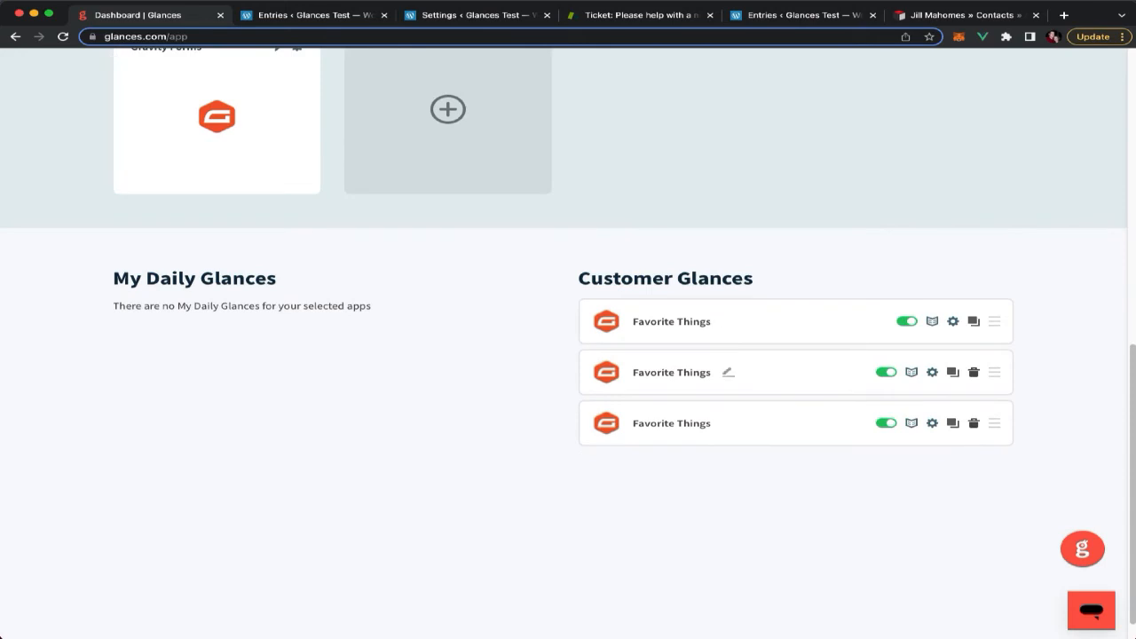
click(727, 372)
key(super+a)
text(T)
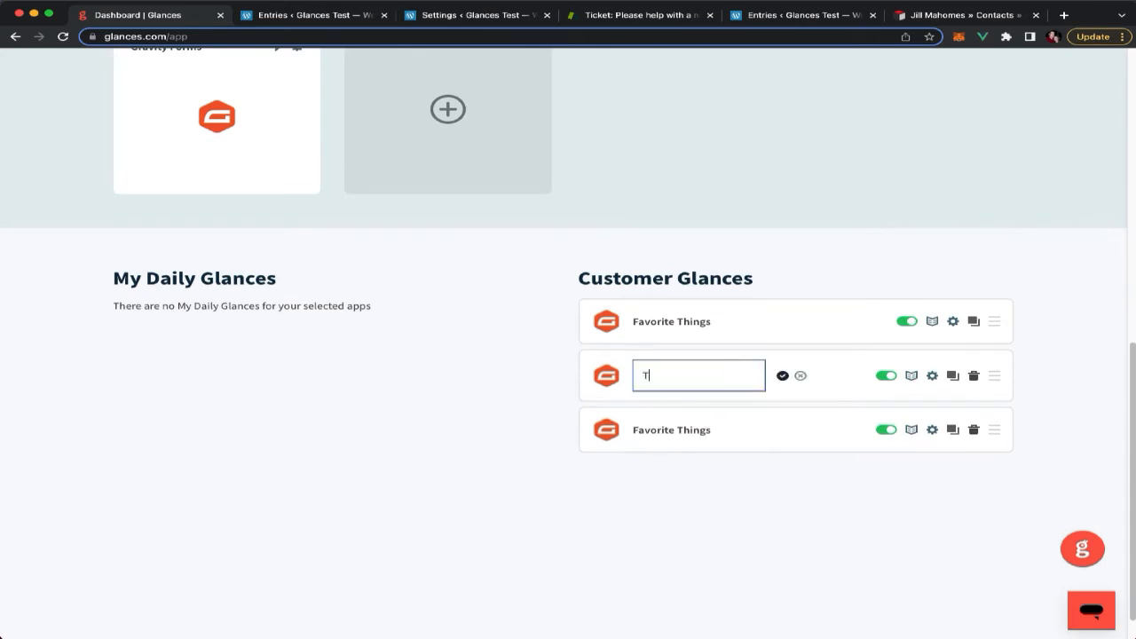
text(est Form)
key(Return)
Rename the remaining Favorite Things copy to 'API Form'
click(728, 373)
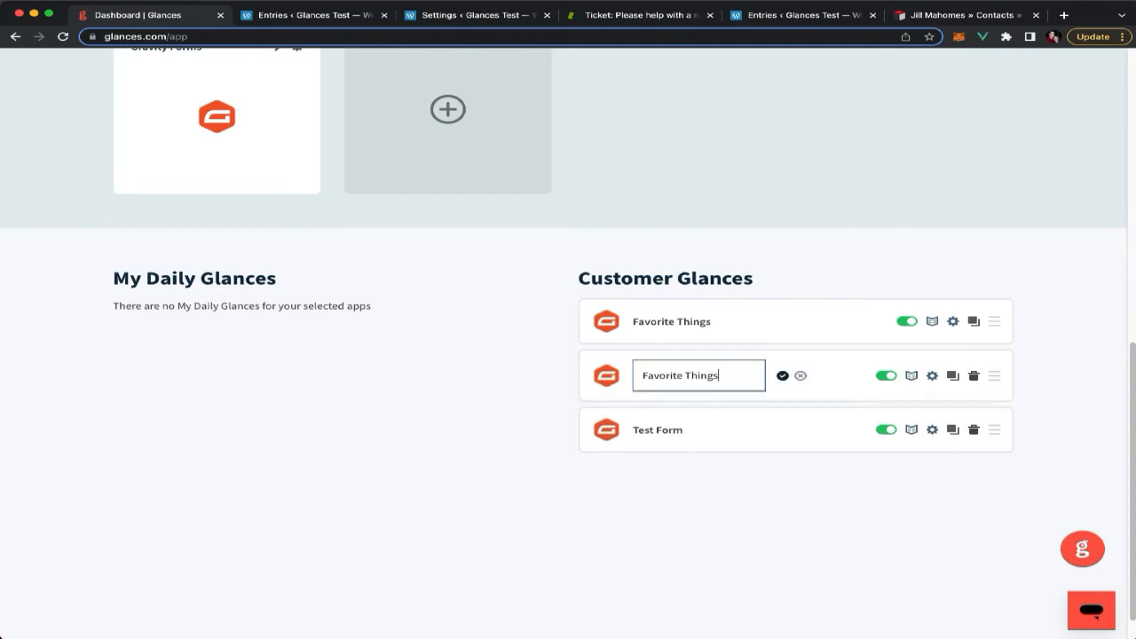
key(super+a)
text(aPI Fo)
key(BackSpace)
key(BackSpace)
key(BackSpace)
text(API Form)
key(Return)
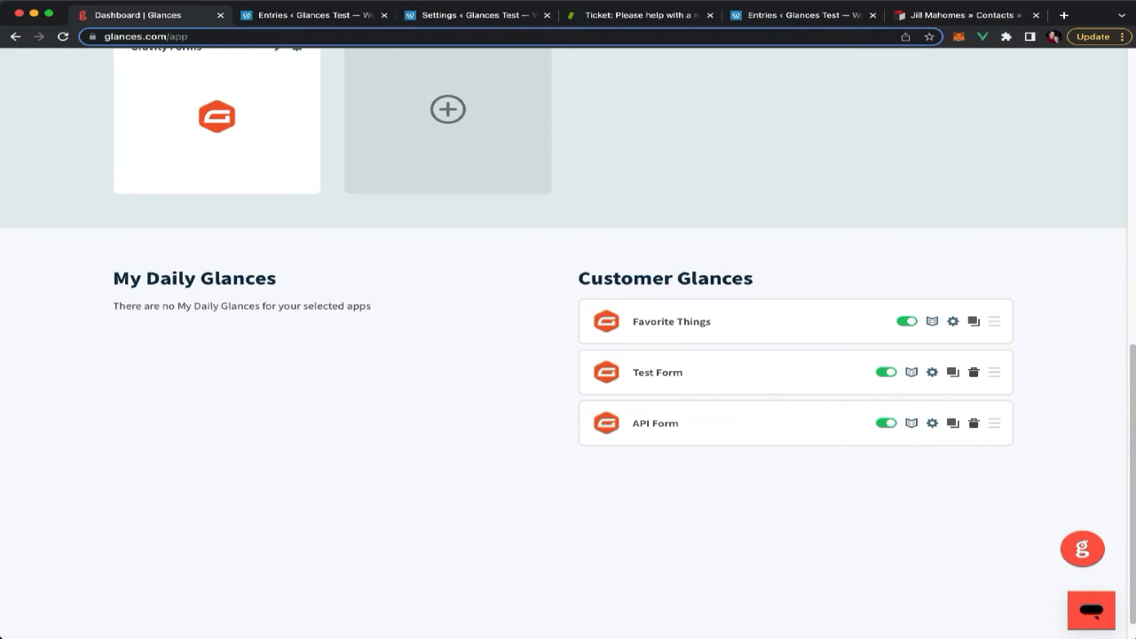
click(953, 321)
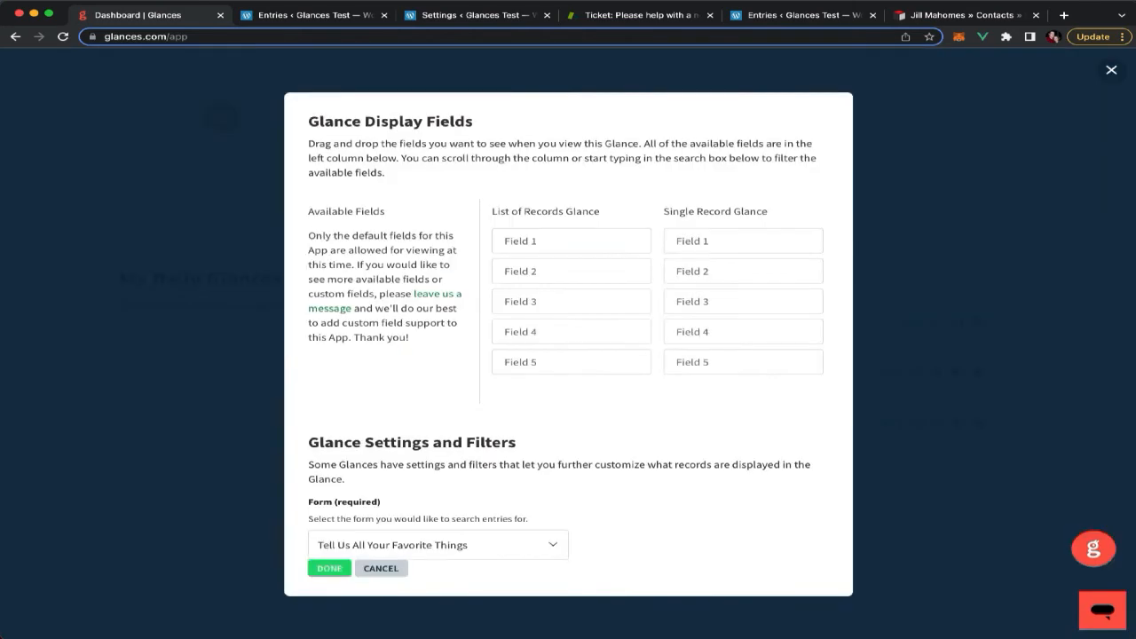
Leave Favorite Things on the Tell Us All Your Favorite Things form without changes
click(423, 545)
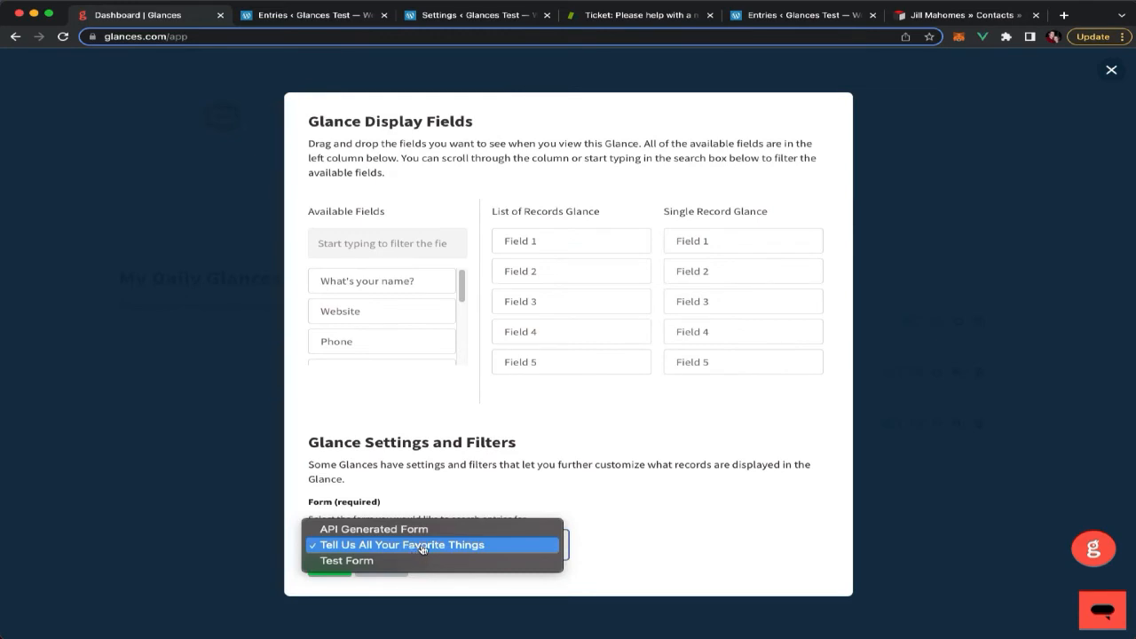
click(422, 547)
click(397, 570)
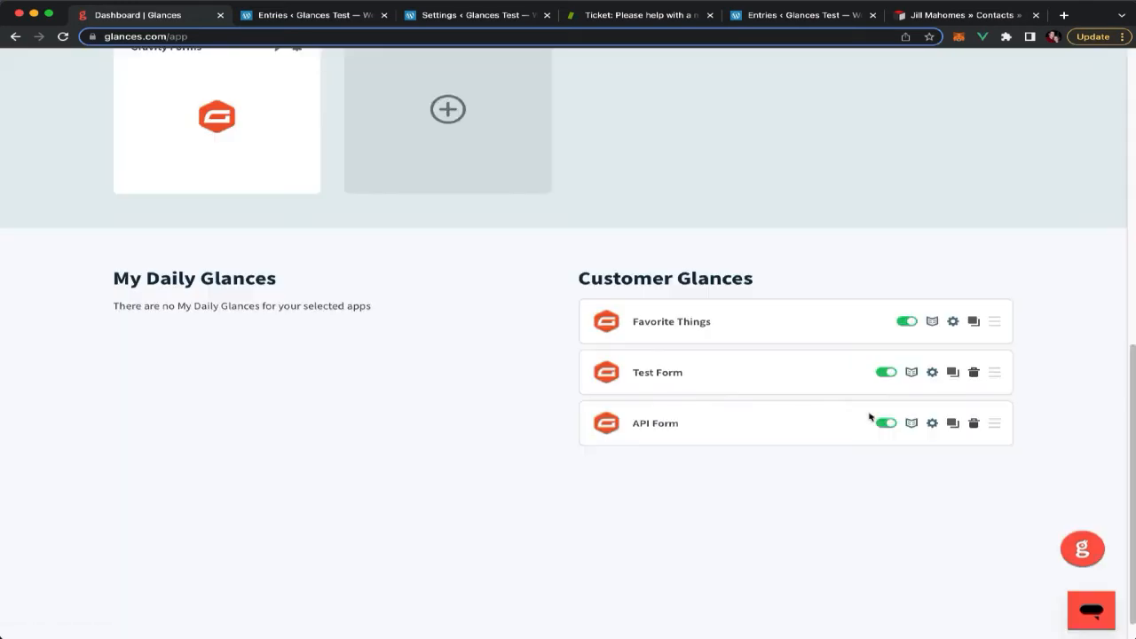
Set the Test Form glance's form to Test Form and save
click(932, 372)
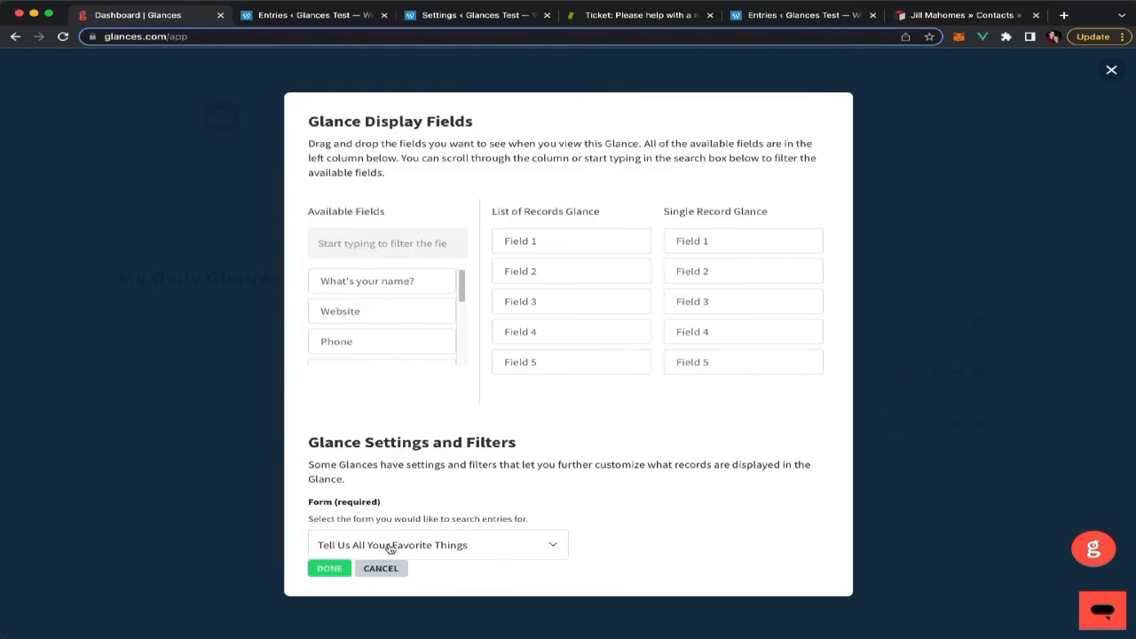
click(389, 548)
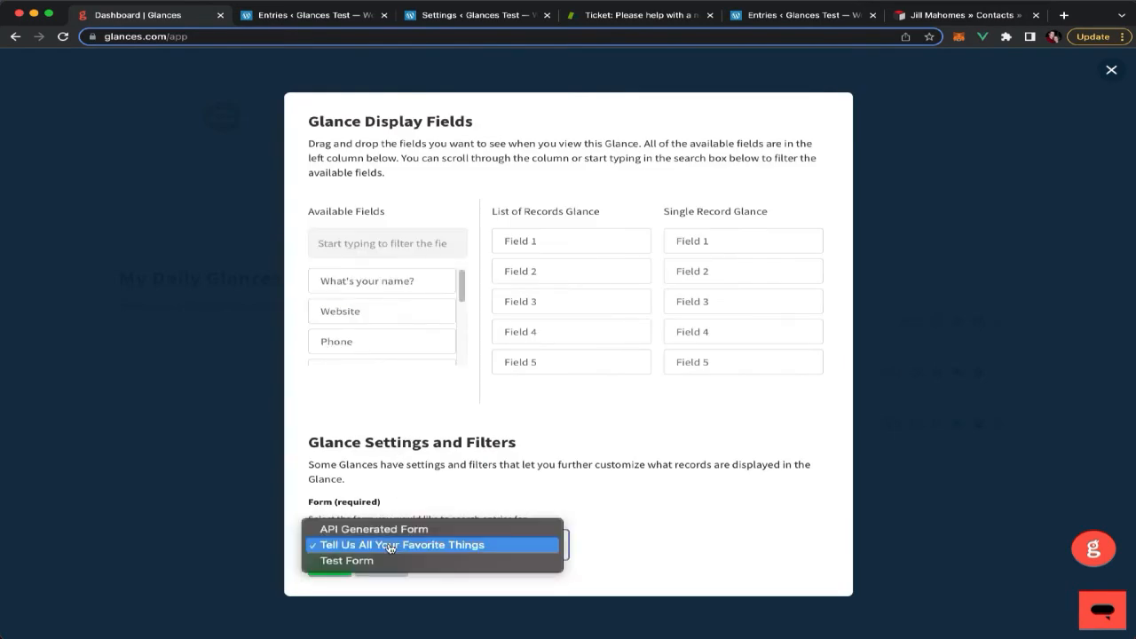
click(377, 560)
click(329, 569)
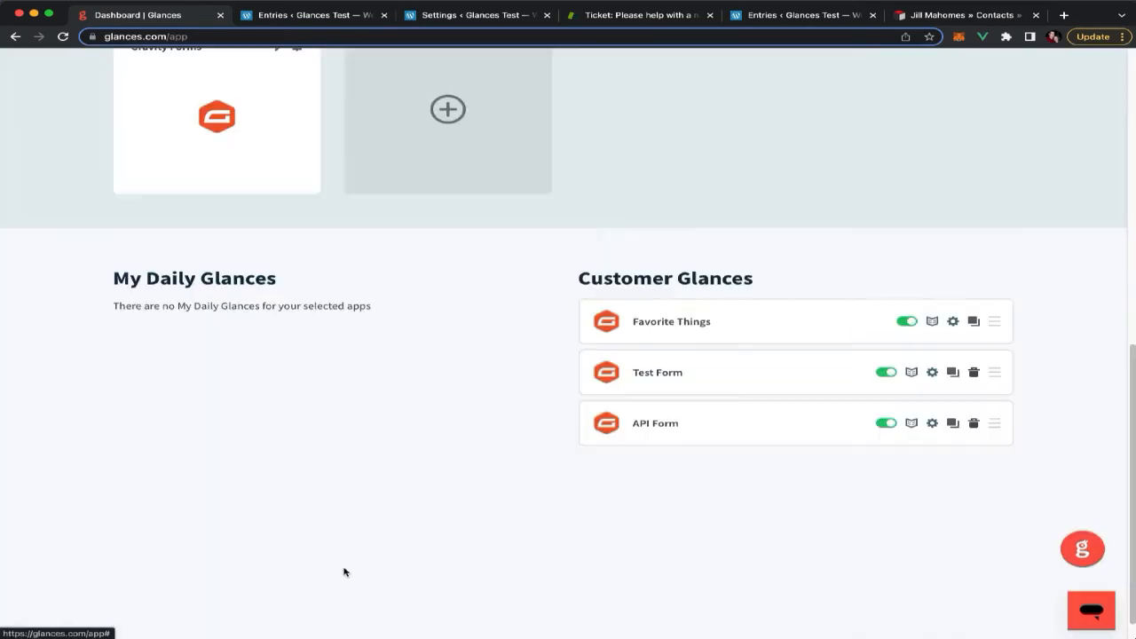
Set the API Form glance's form to API Generated Form and save
click(932, 425)
click(406, 542)
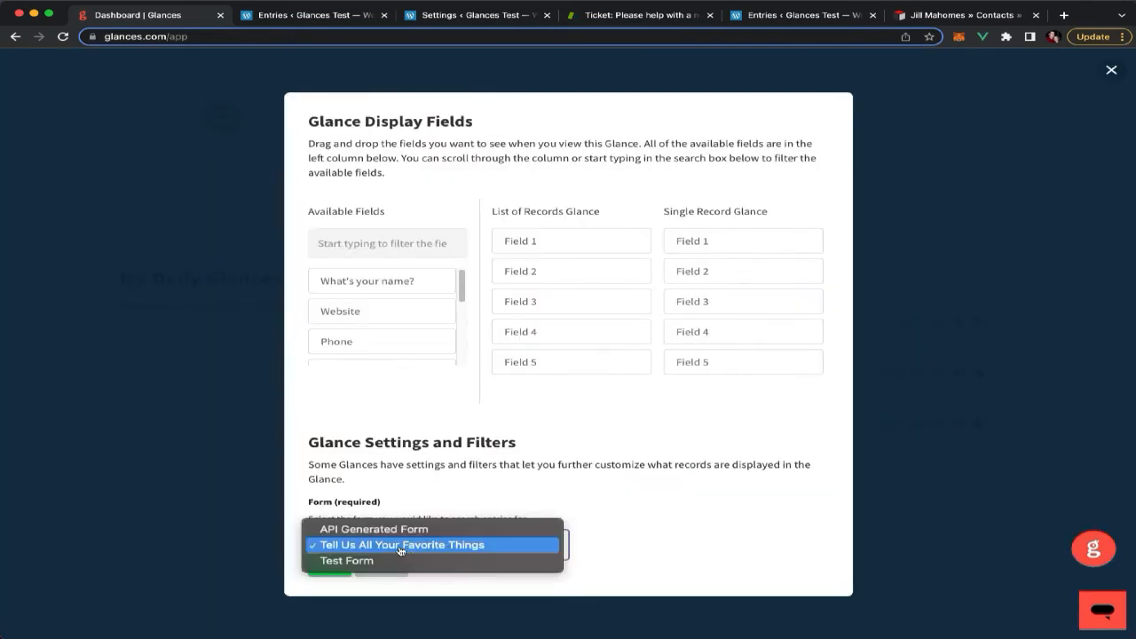
click(400, 529)
click(337, 575)
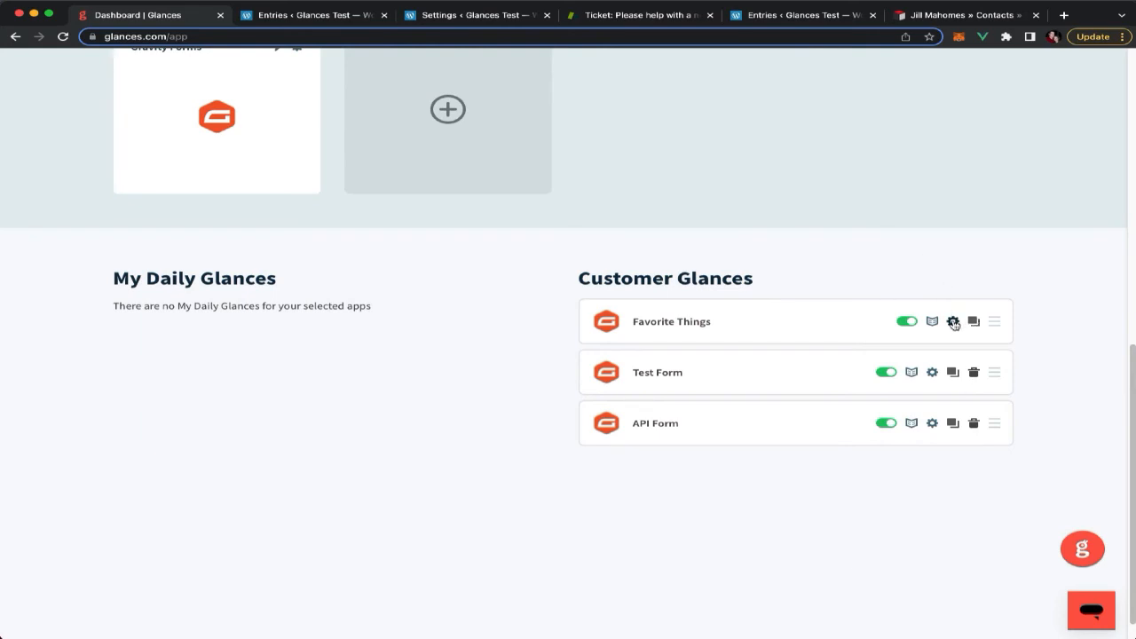
Remove placeholder Fields 1–5 from both columns of the Favorite Things glance
click(953, 322)
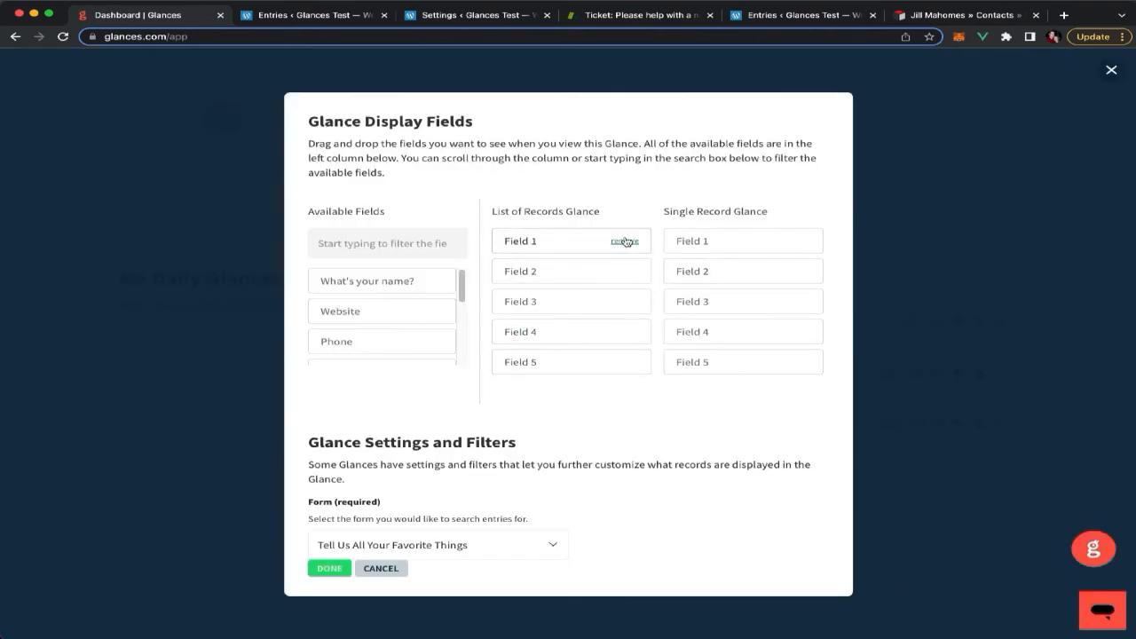
click(625, 242)
click(625, 242)
click(625, 241)
click(625, 241)
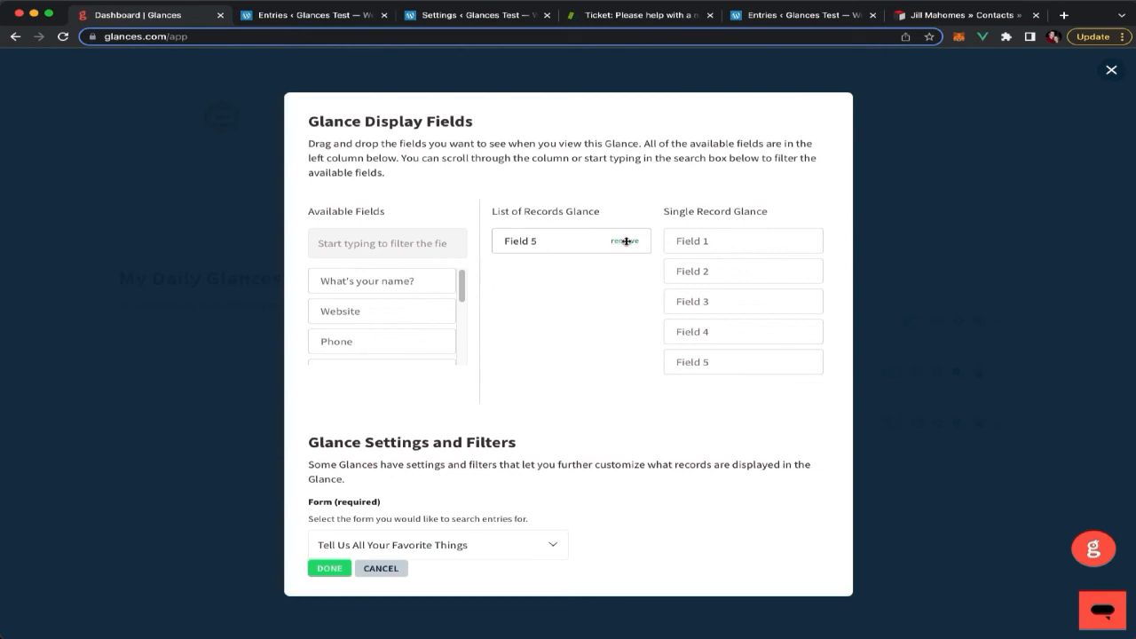
click(625, 242)
click(796, 245)
click(799, 258)
click(797, 259)
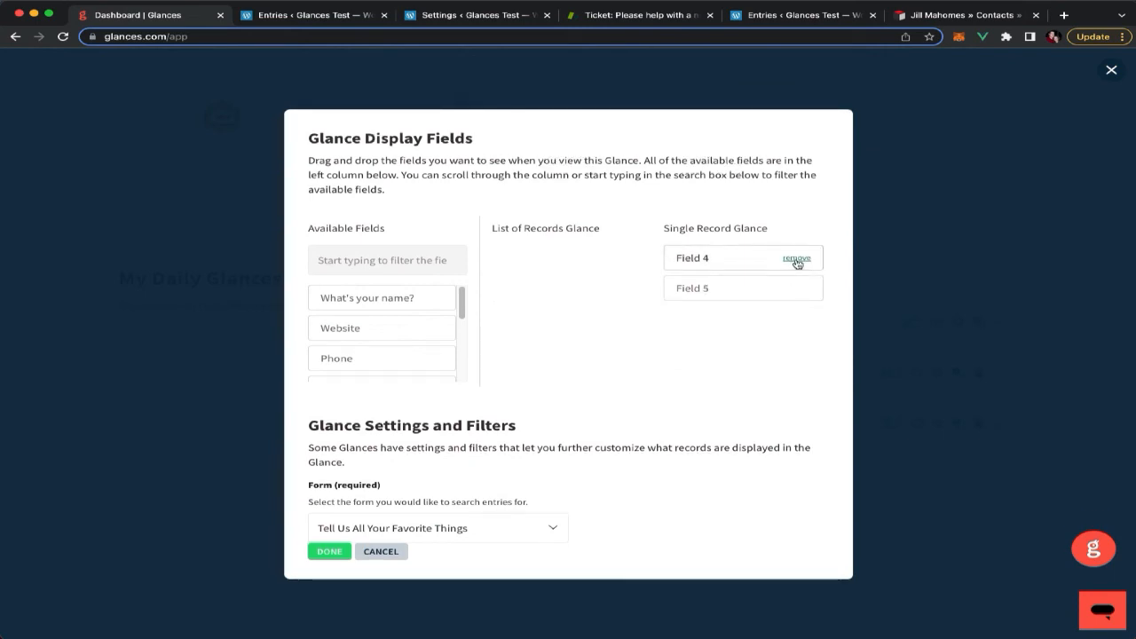
click(797, 259)
click(797, 259)
Add What's your name? to the list view; name, Website, Phone, Email to single record; save
drag(398, 299, 578, 258)
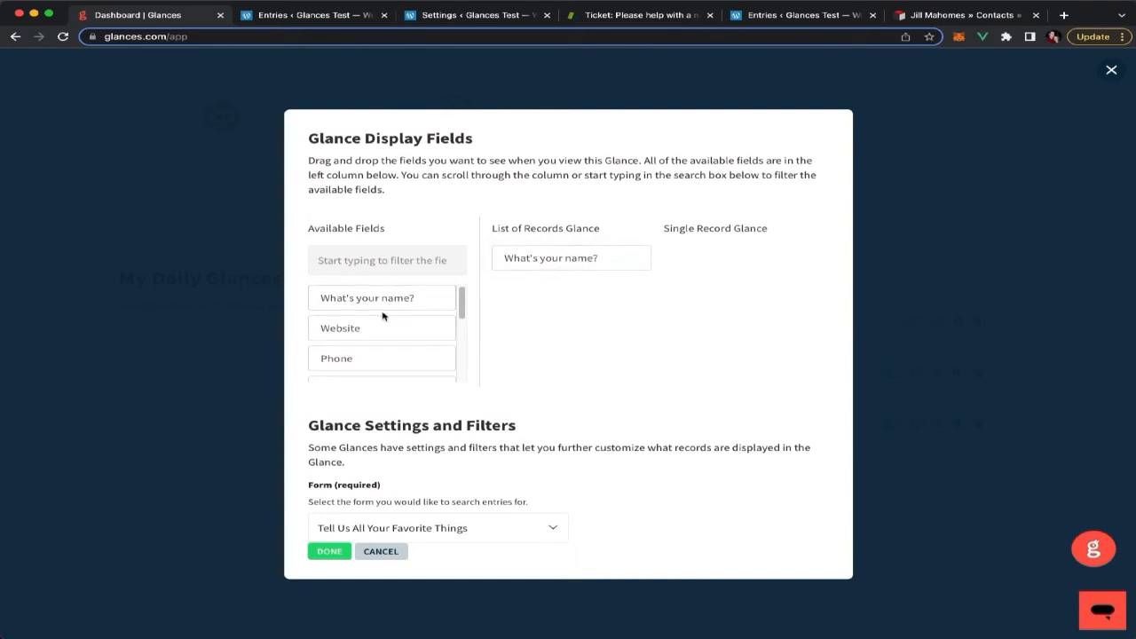
drag(388, 296, 727, 270)
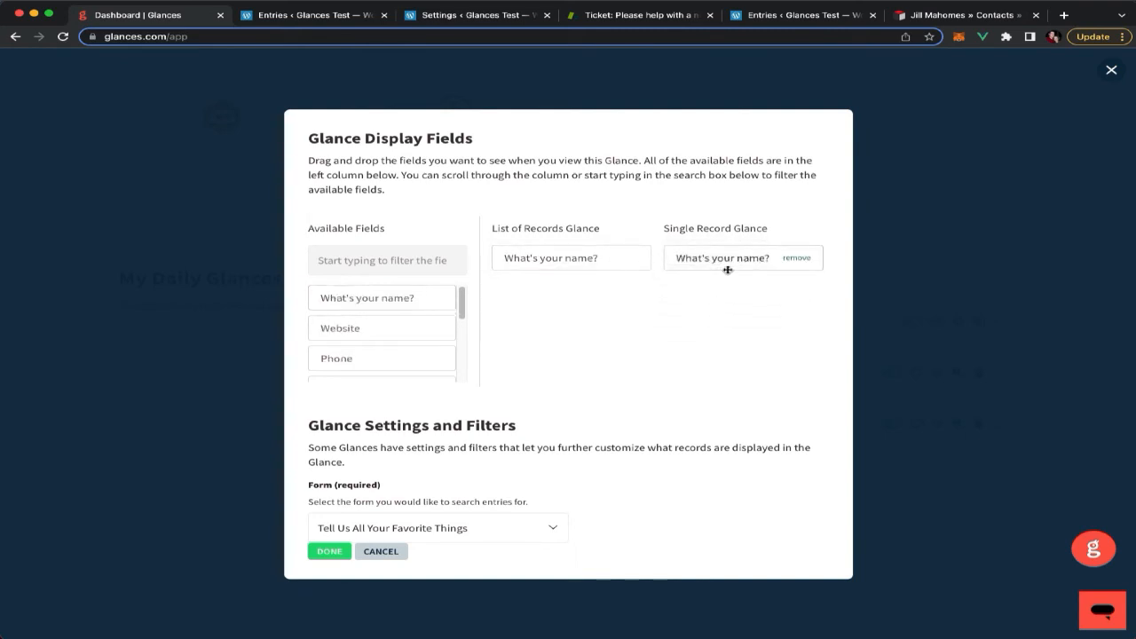
drag(340, 328, 733, 292)
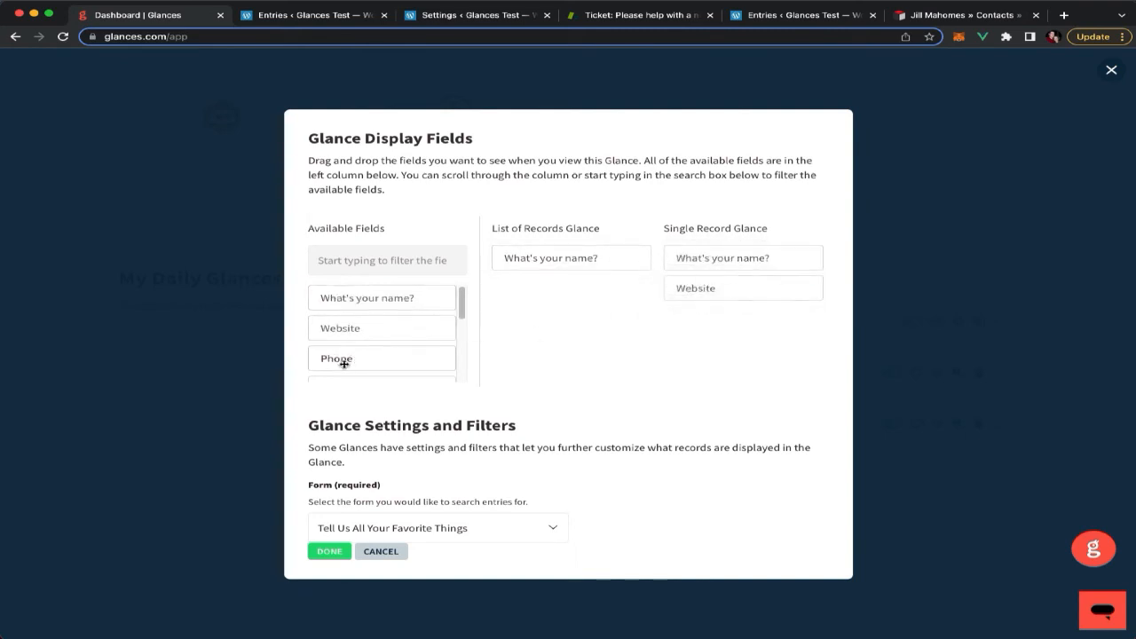
drag(343, 363, 714, 317)
scroll(359, 326, down, 2)
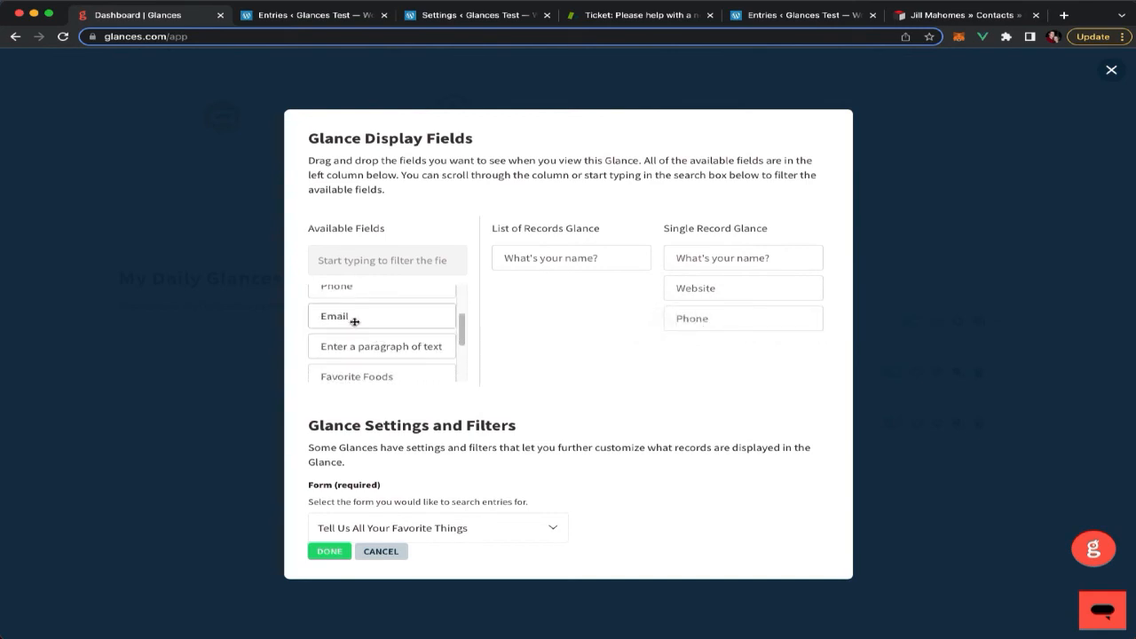
drag(355, 321, 736, 348)
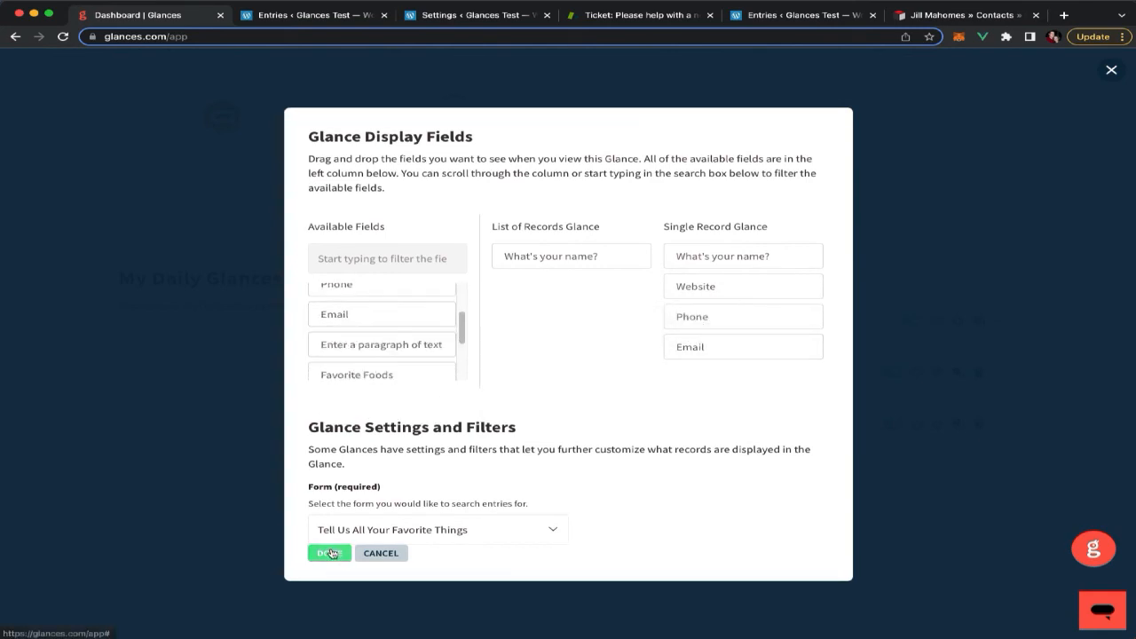
click(330, 554)
click(931, 378)
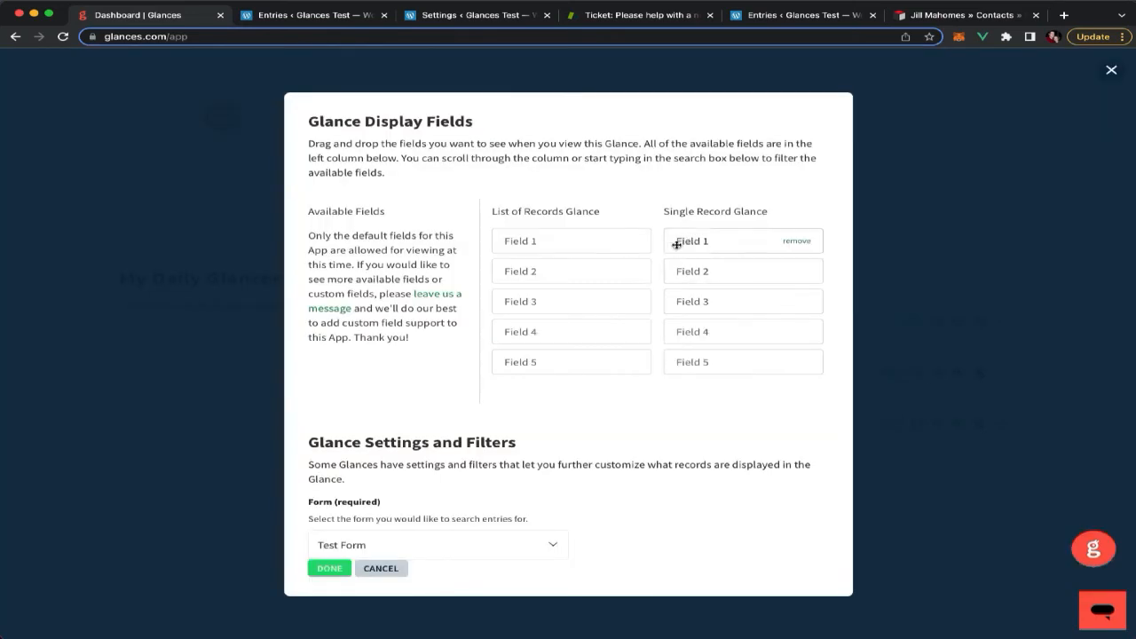
Remove placeholder Fields 1–5 from both columns of the Test Form glance
click(623, 241)
click(623, 241)
click(624, 241)
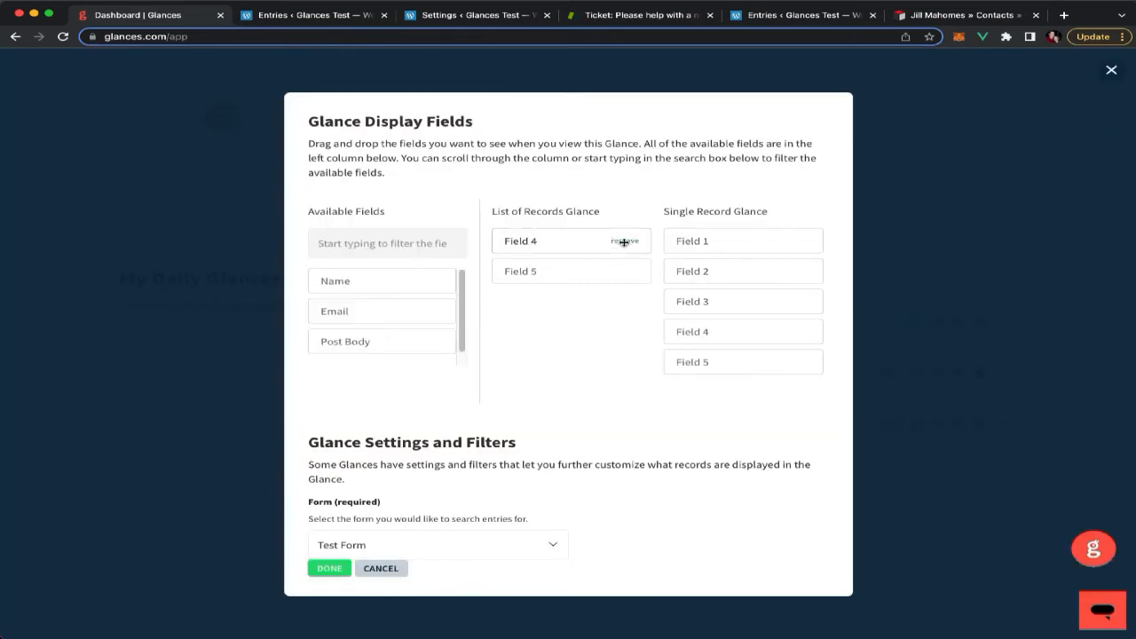
click(624, 241)
click(624, 240)
click(793, 243)
click(793, 257)
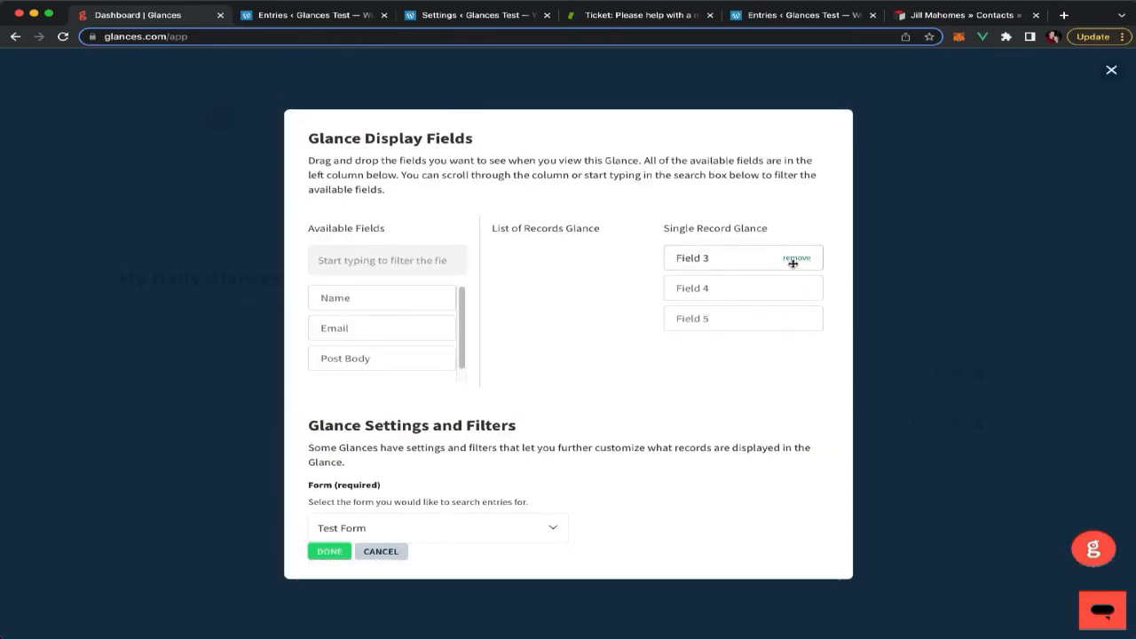
click(793, 259)
click(793, 259)
click(793, 258)
Add Name to List of Records and Name, Email, Post Body to Single Record, then save
drag(380, 297, 555, 256)
drag(367, 322, 728, 266)
drag(342, 302, 685, 259)
drag(353, 330, 733, 286)
drag(391, 351, 730, 312)
click(330, 551)
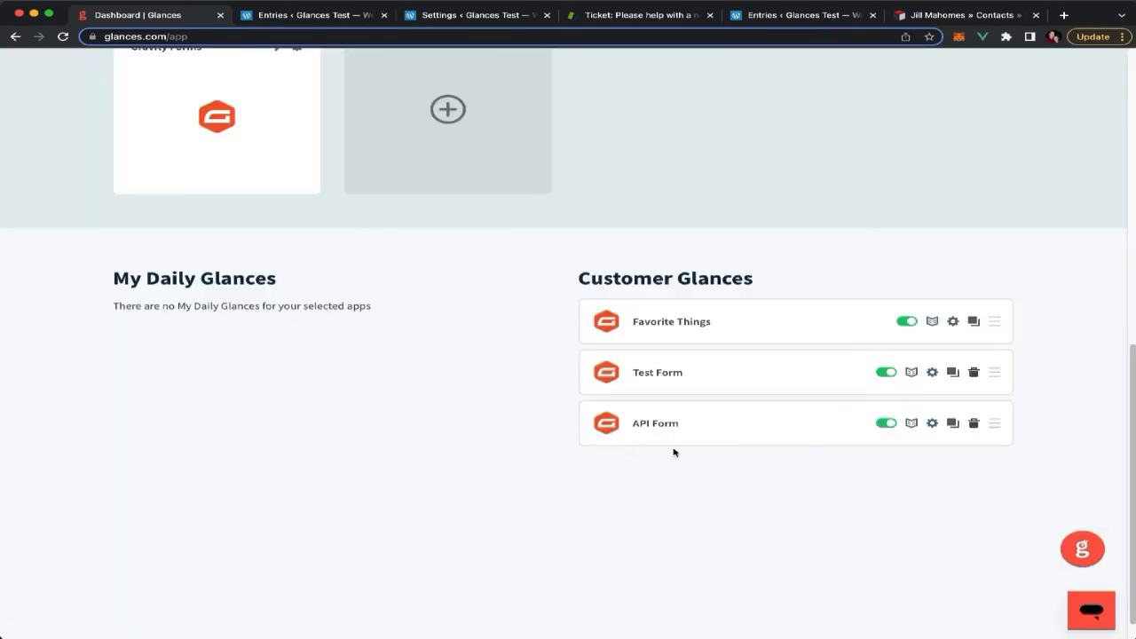
Clear placeholder Fields 1–5 from both columns of the API Form glance
click(932, 424)
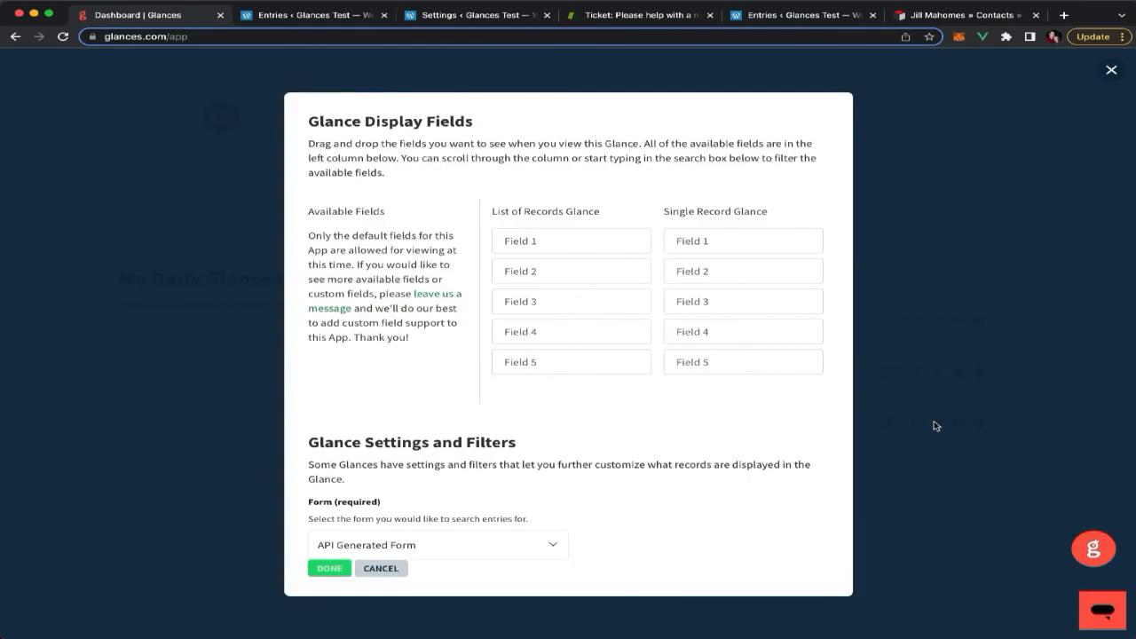
click(624, 240)
click(624, 240)
click(624, 241)
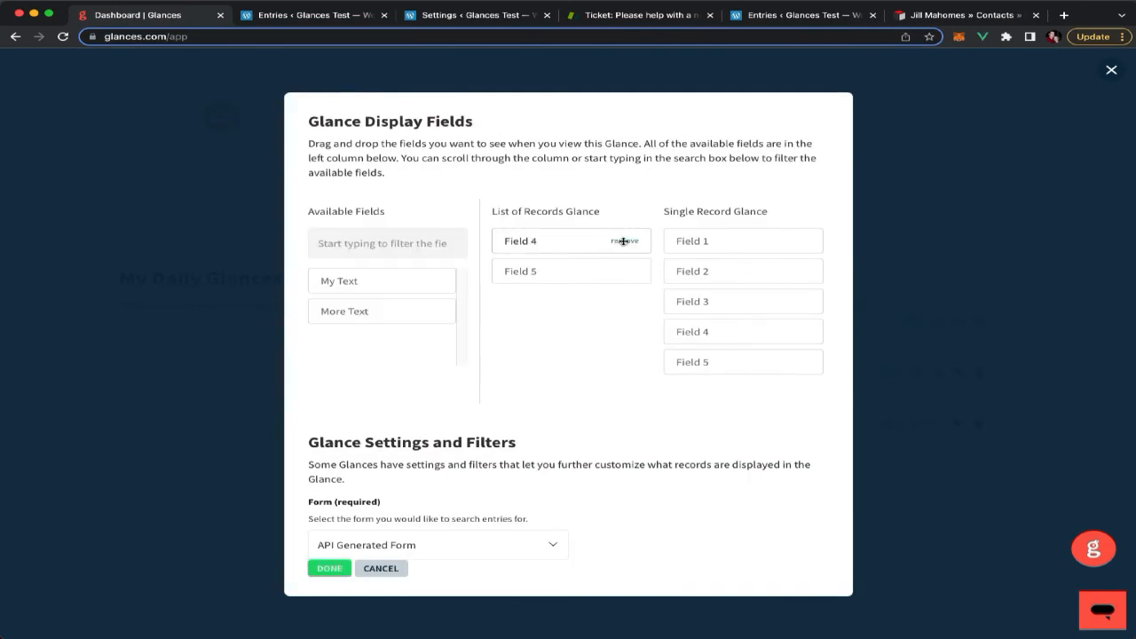
click(624, 241)
click(624, 241)
click(797, 258)
click(796, 257)
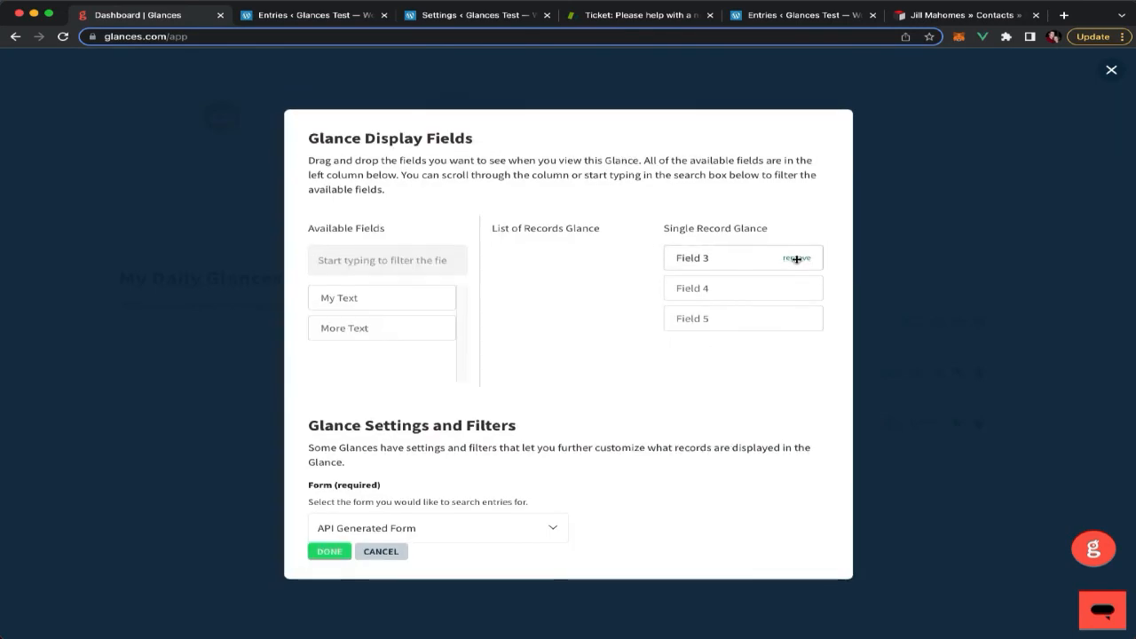
click(797, 257)
click(797, 258)
click(797, 258)
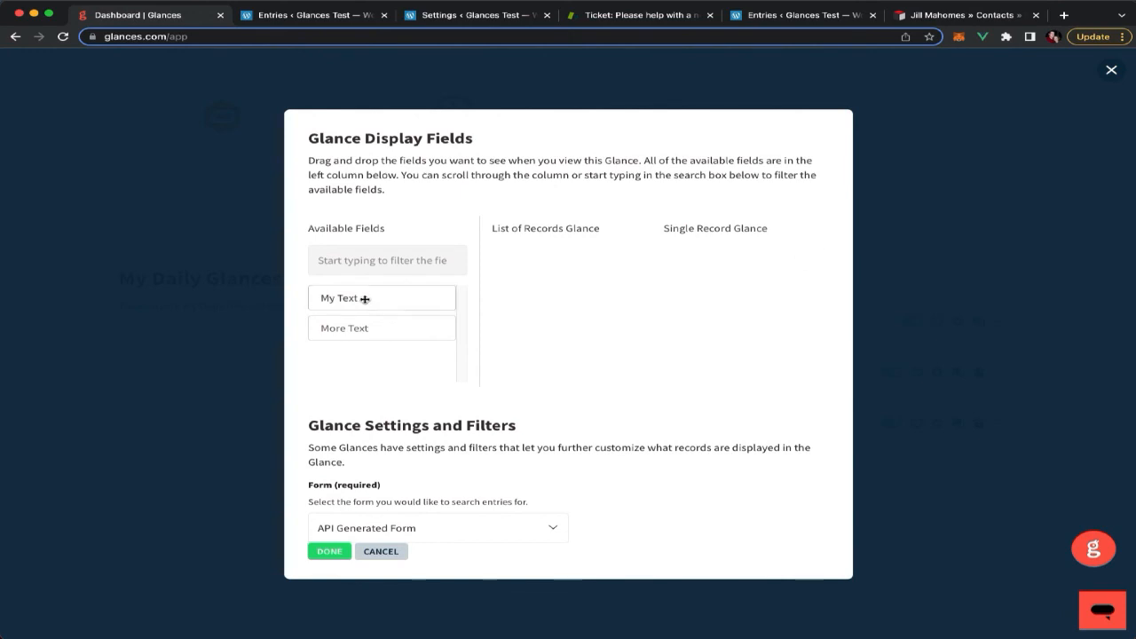
Add My Text to the list view and My Text, More Text to single record, then save
drag(364, 299, 543, 263)
drag(400, 299, 769, 257)
drag(383, 337, 777, 289)
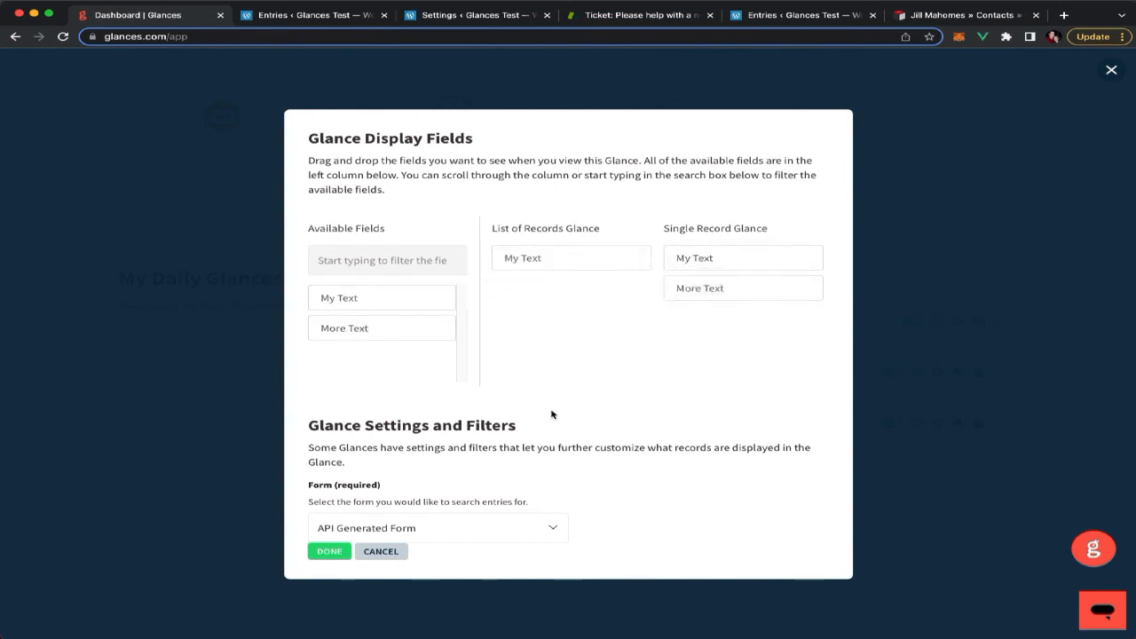
click(330, 549)
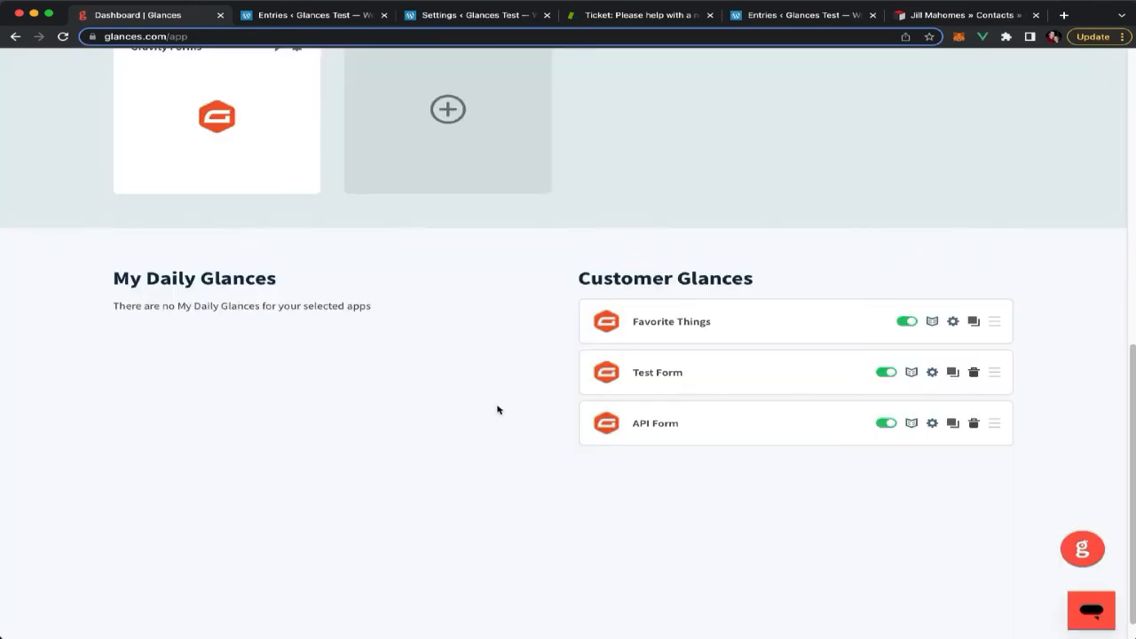
On the new-order Zendesk ticket, rerun the Glances sidebar customer search and open her result
click(661, 20)
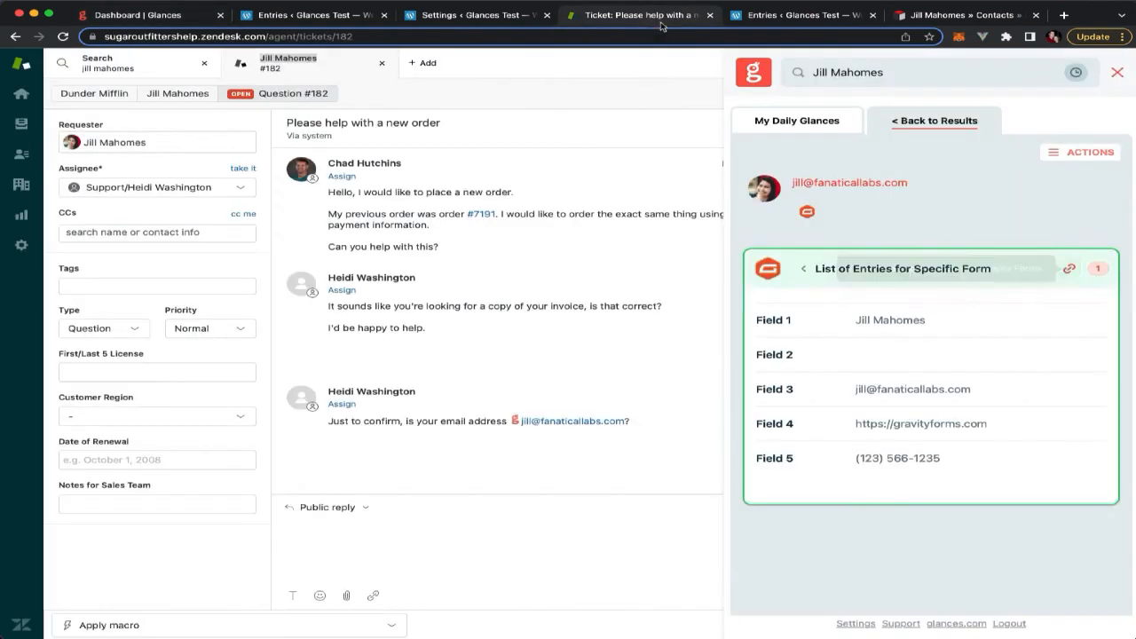
click(963, 75)
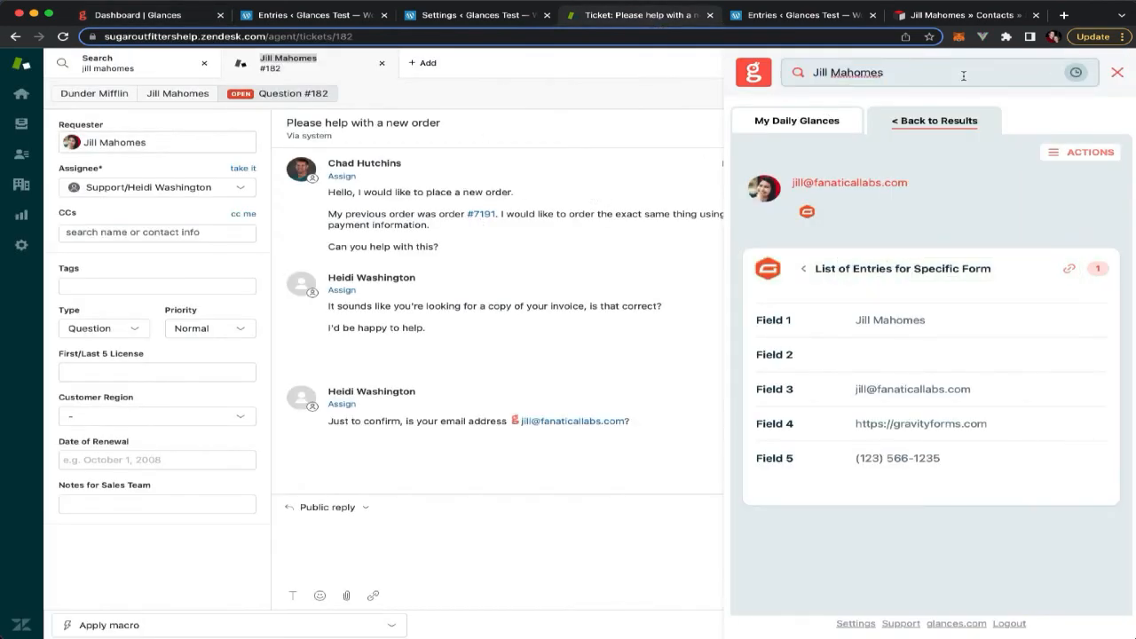
key(Return)
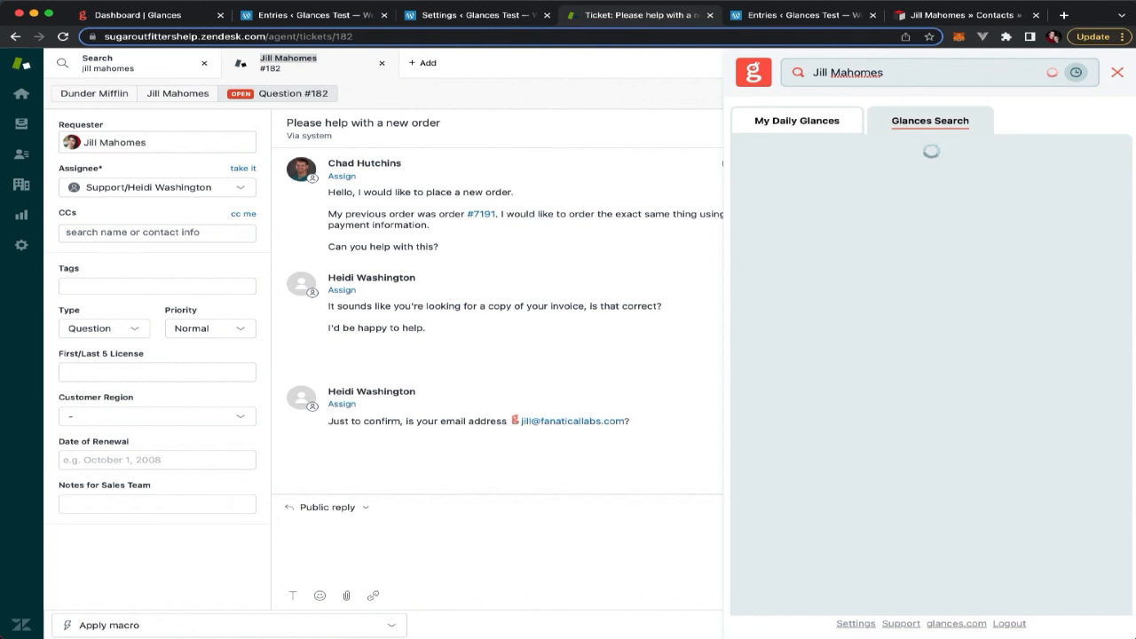
click(896, 197)
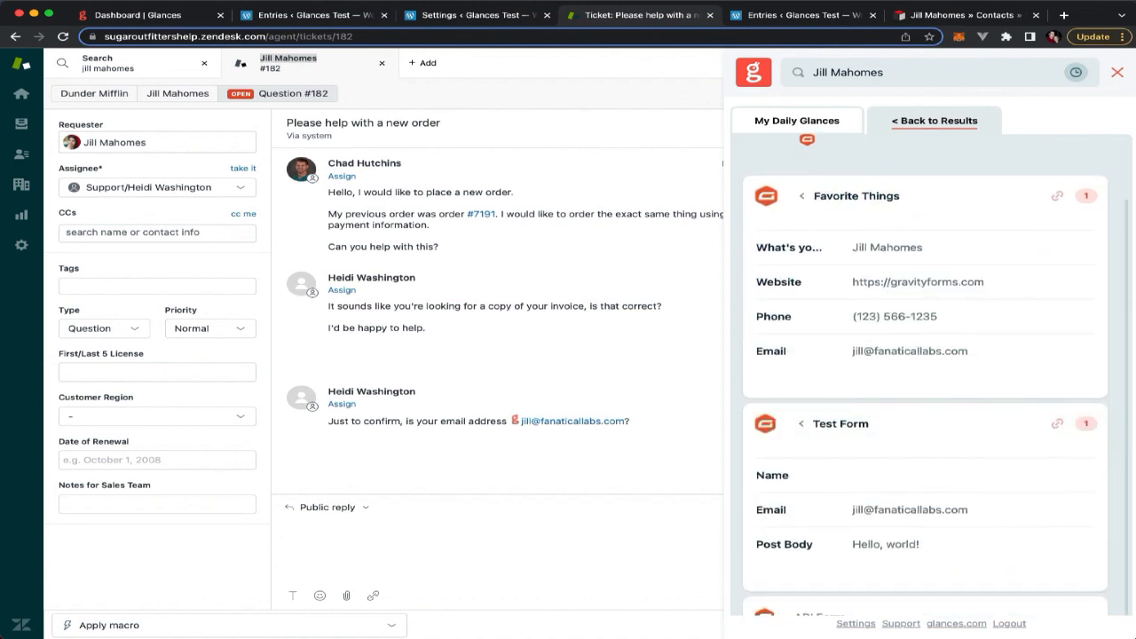
In the Glances popup, rerun the search and expand the customer's Test Form and Favorite Things entries
key(super+grave)
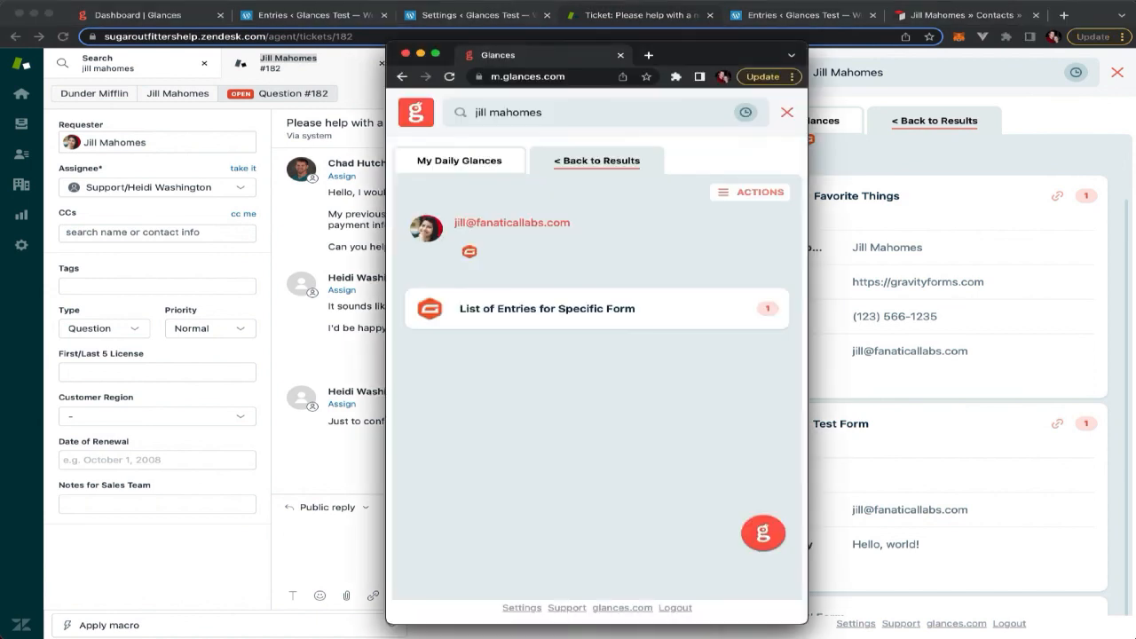
click(543, 113)
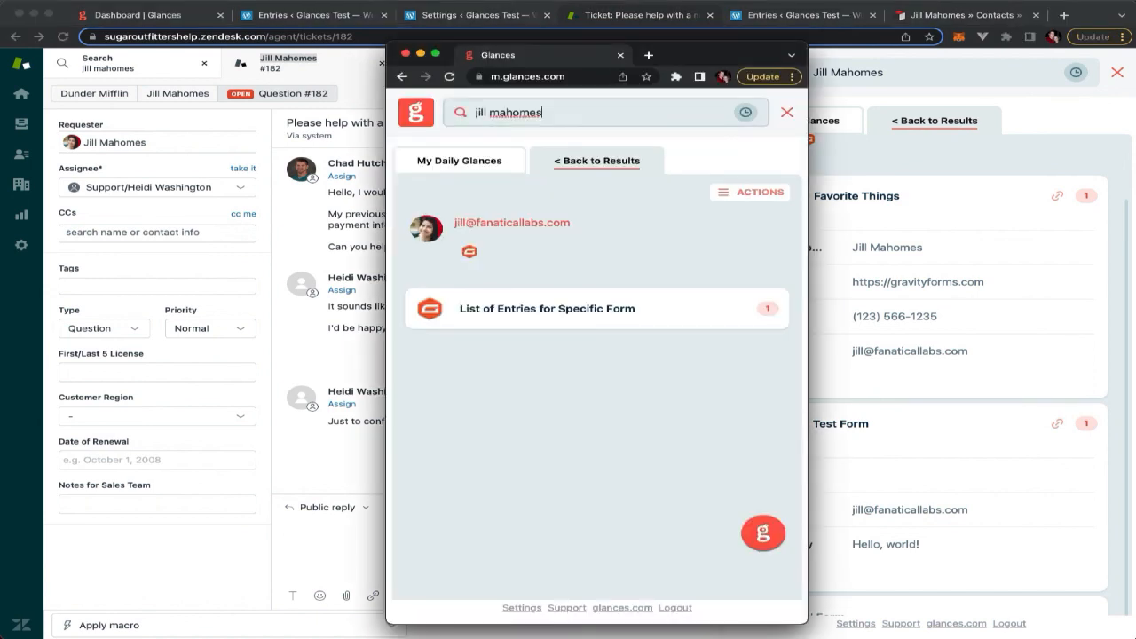
key(Return)
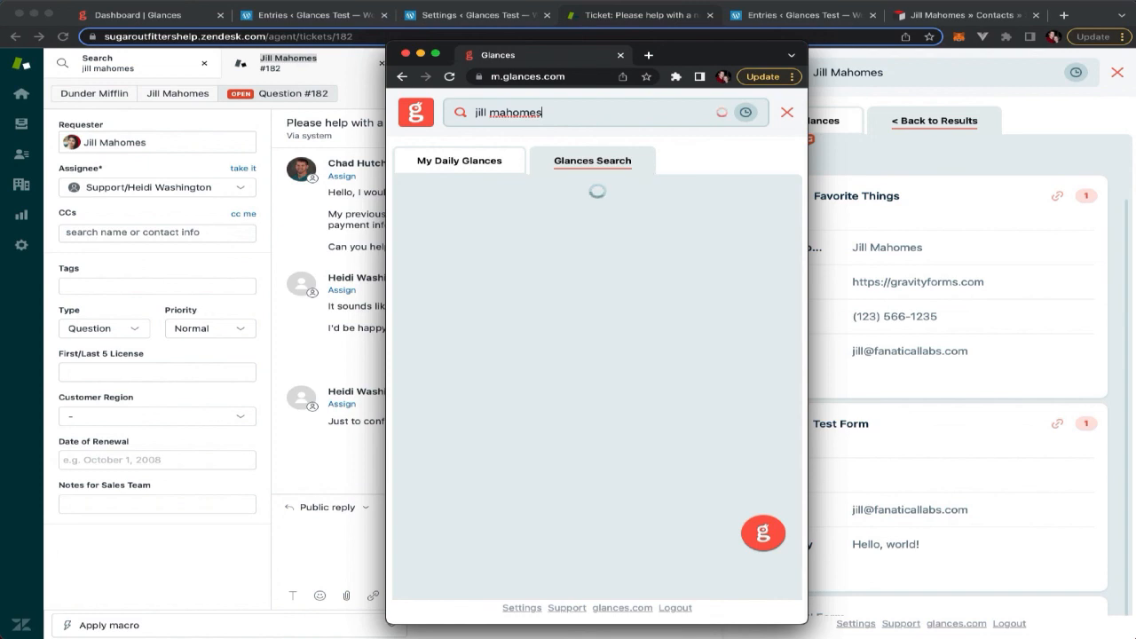
click(568, 237)
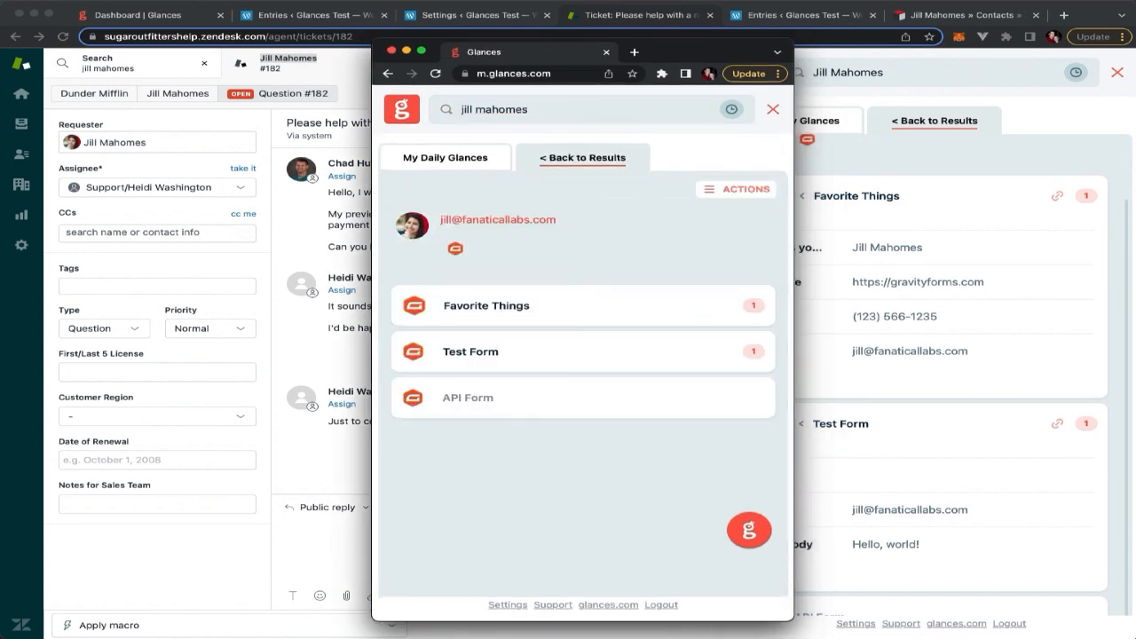
click(497, 352)
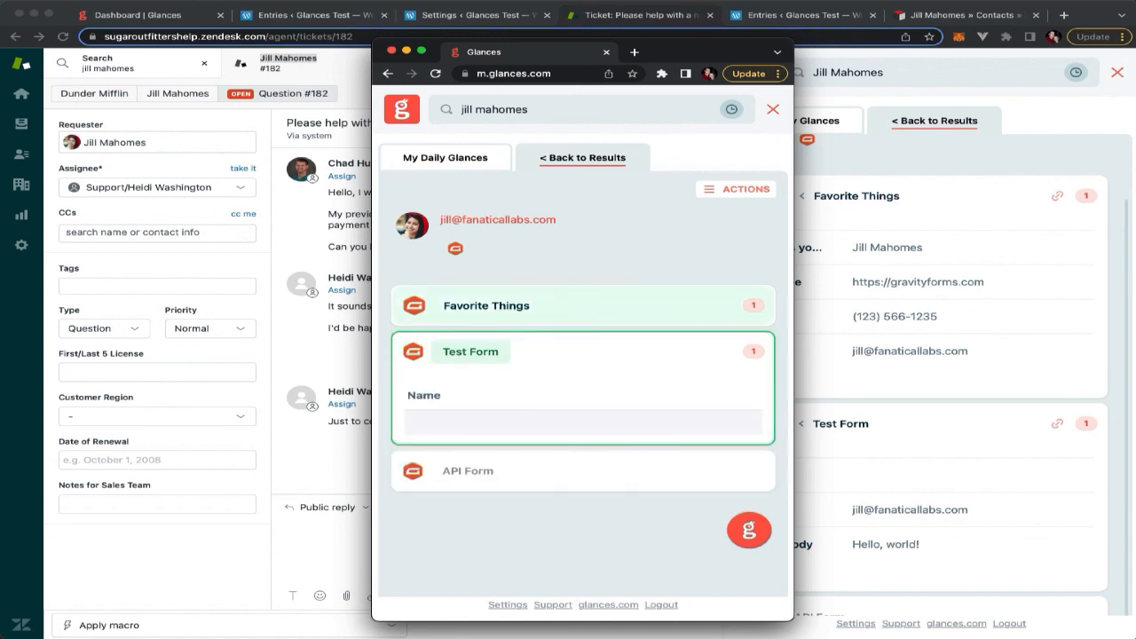
click(497, 305)
click(497, 378)
scroll(497, 382, down, 1)
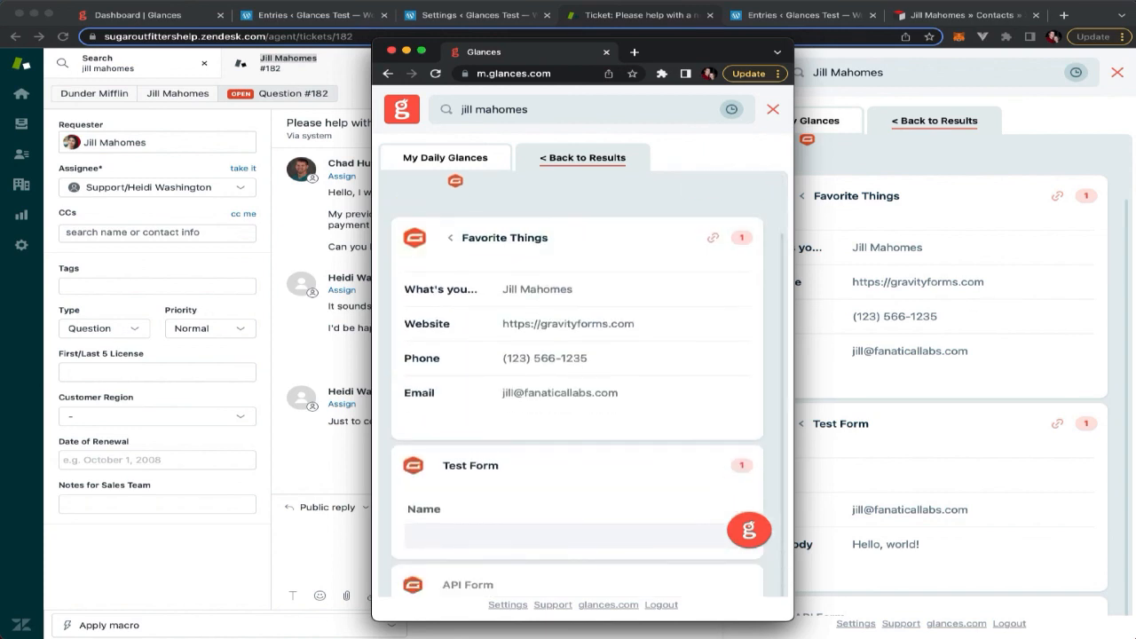
scroll(577, 382, up, 2)
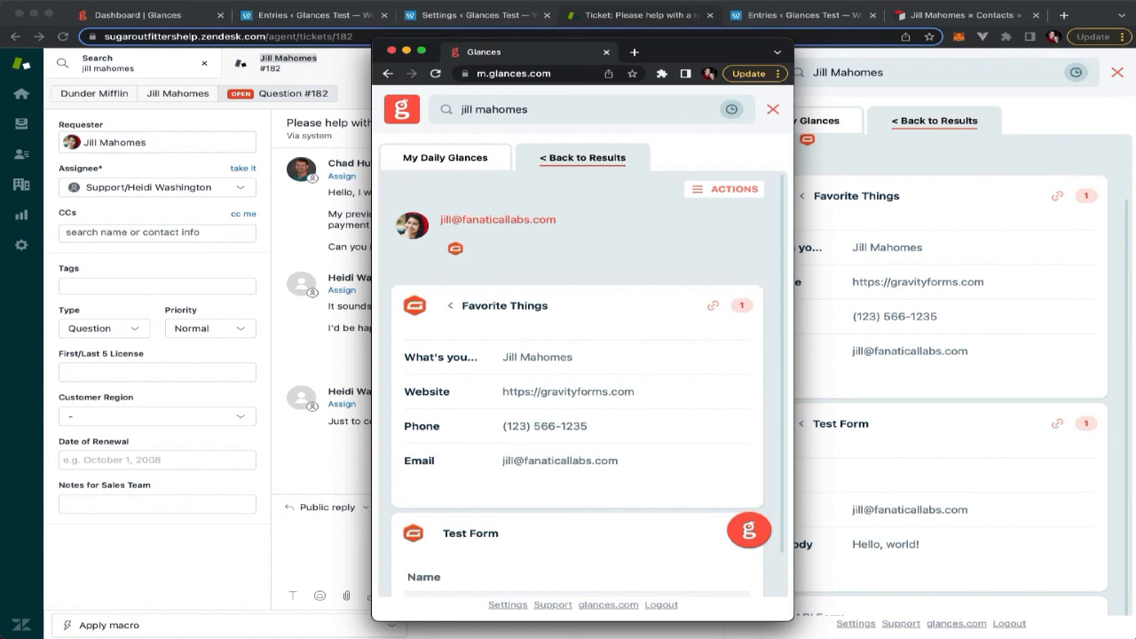
key(super+w)
Open the customer's search result on the Glances dashboard
click(138, 15)
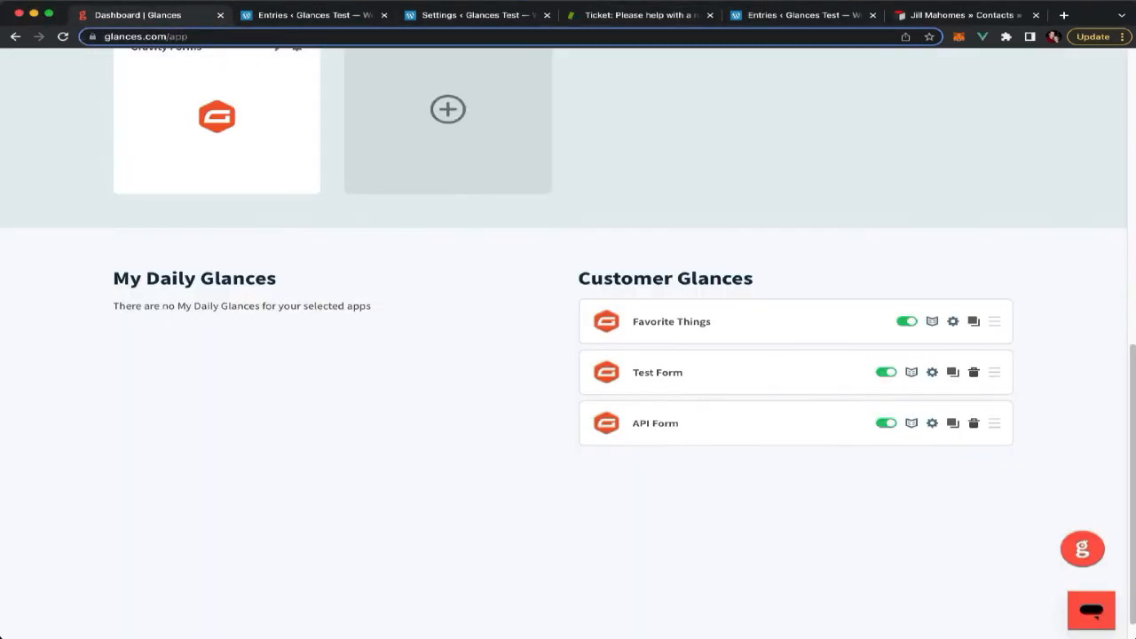
scroll(564, 337, up, 4)
scroll(565, 266, up, 4)
click(220, 268)
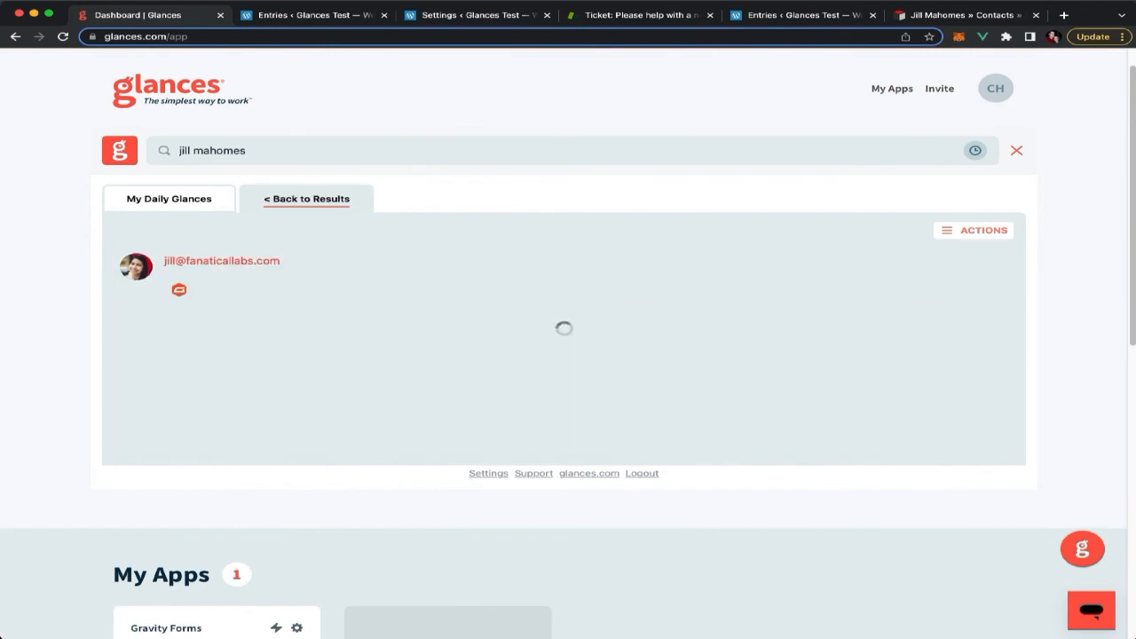